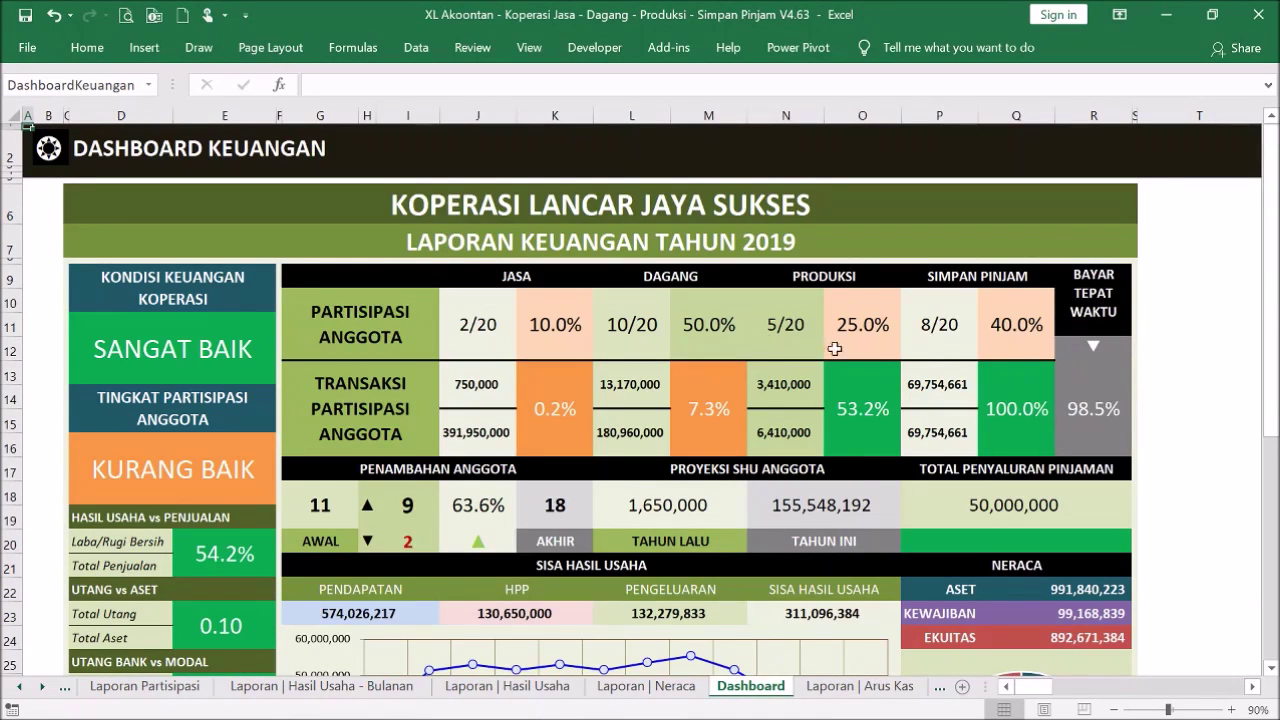
# - Examine the Partisipasi Anggota ratios and percentages for Jasa, Dagang and Produksi on the financial dashboard
pyautogui.click(486, 302)
pyautogui.moveTo(486, 302); pyautogui.dragTo(540, 316)
pyautogui.moveTo(618, 324); pyautogui.dragTo(692, 325)
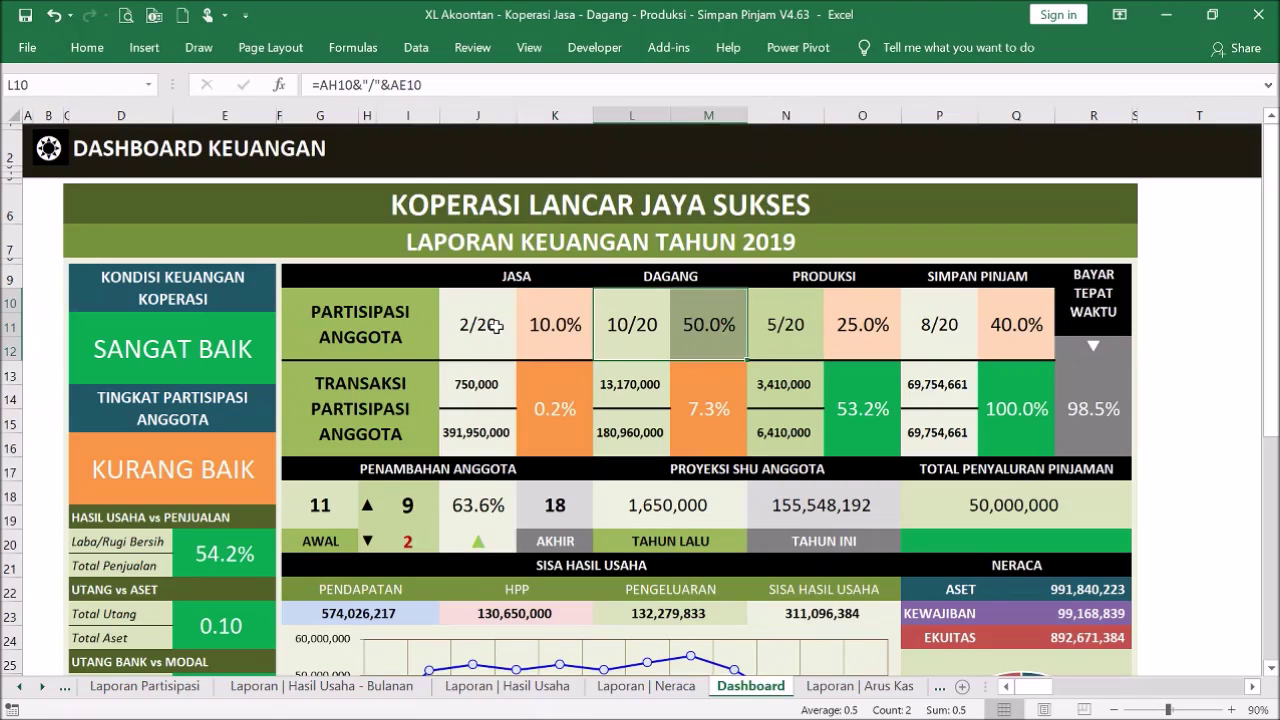
pyautogui.click(492, 327)
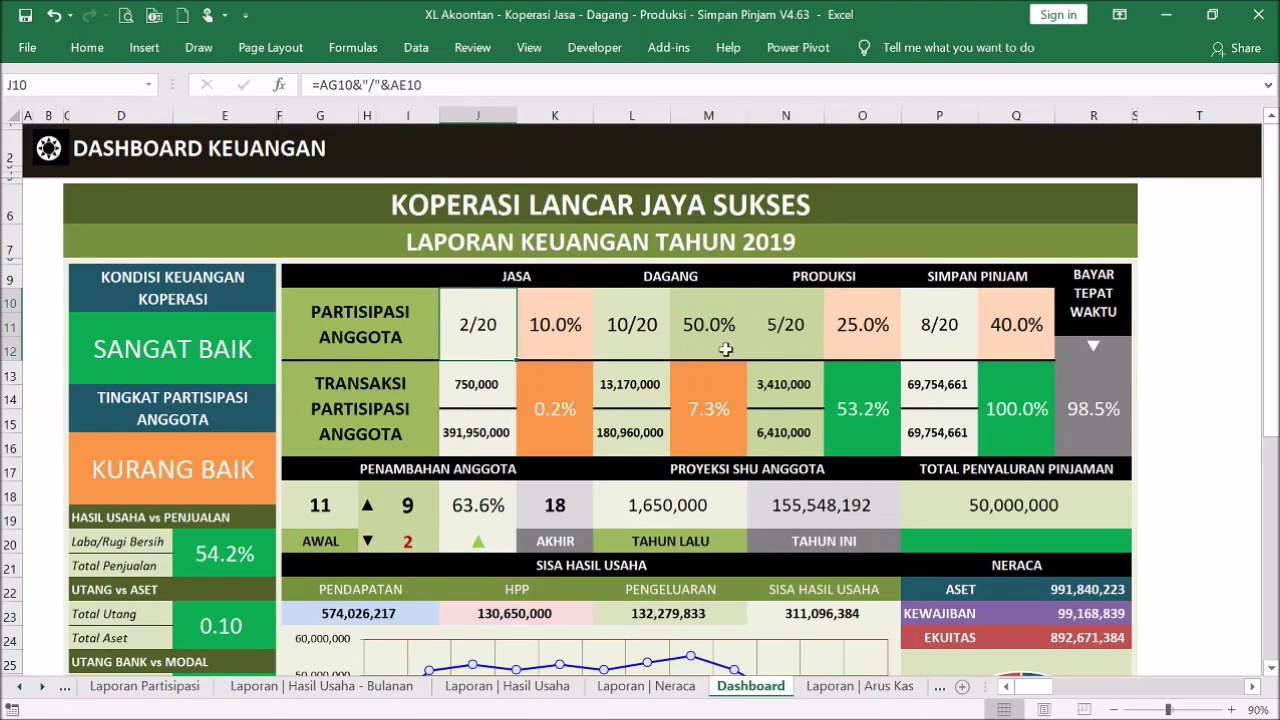
pyautogui.click(660, 312)
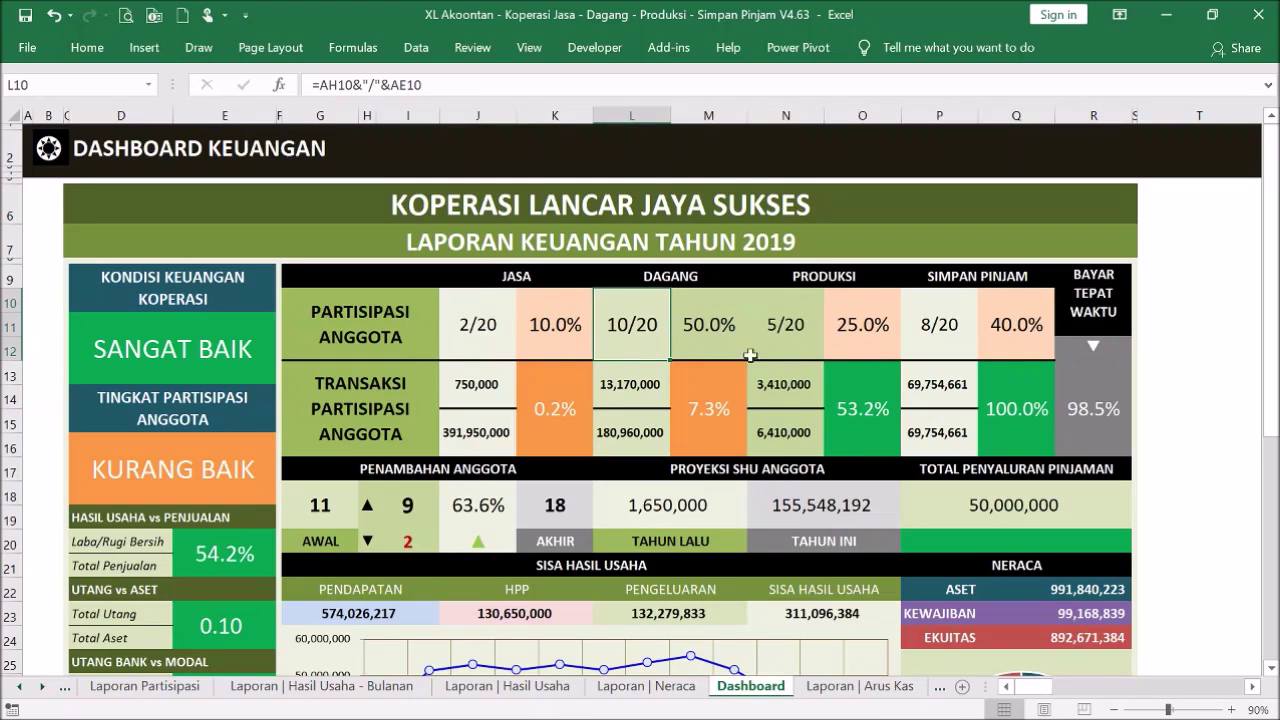
pyautogui.click(812, 335)
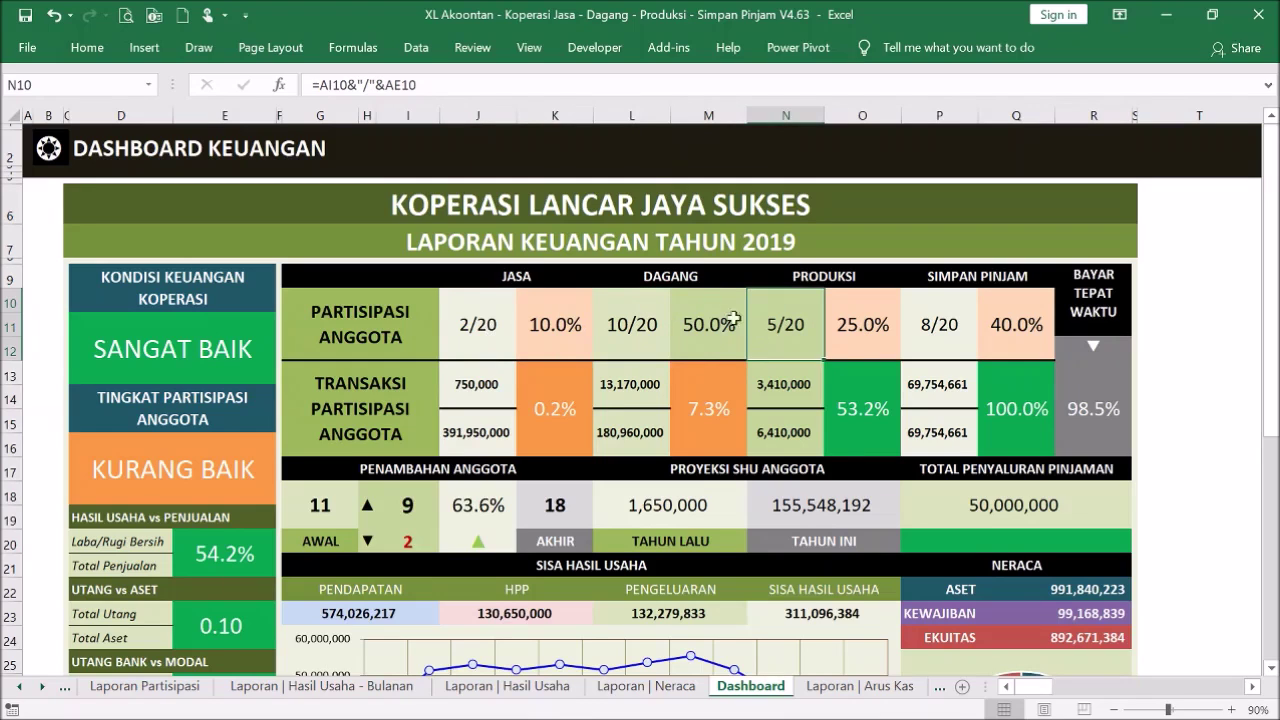
pyautogui.moveTo(530, 285); pyautogui.dragTo(790, 332)
# - Examine the Transaksi Partisipasi Anggota amounts for Jasa, Dagang and Produksi
pyautogui.moveTo(500, 380); pyautogui.dragTo(494, 431)
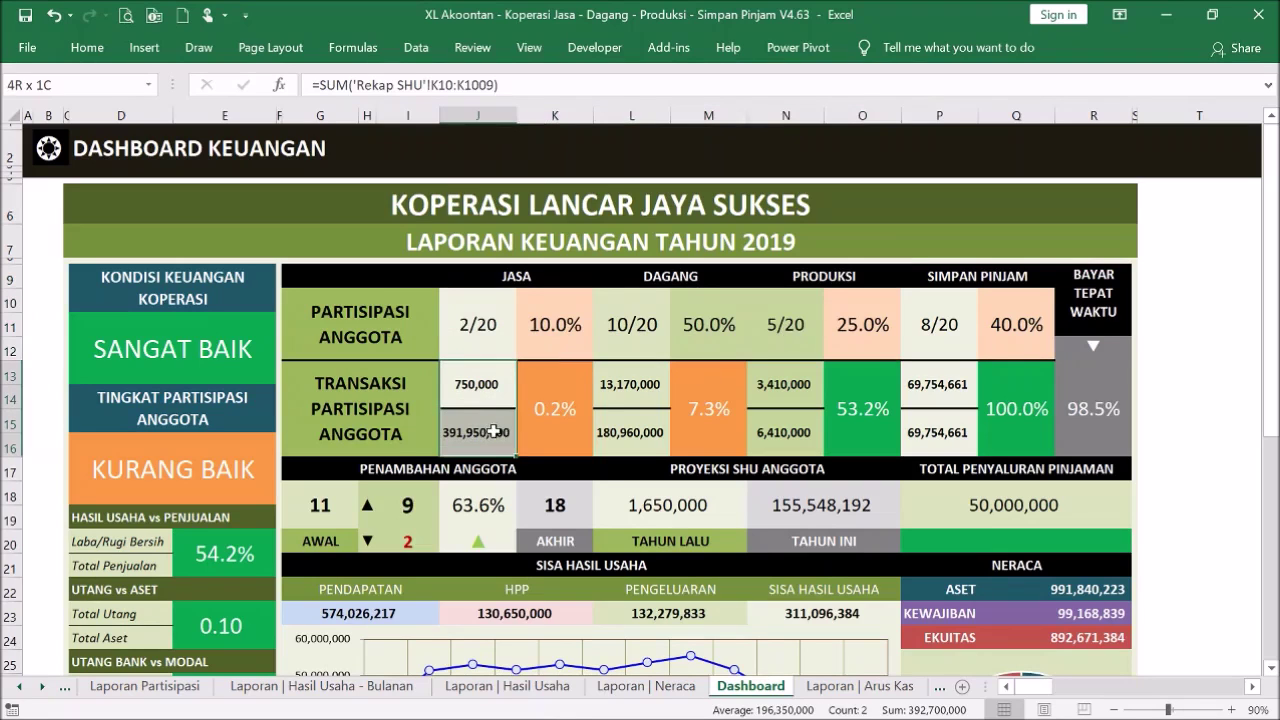
pyautogui.moveTo(604, 392); pyautogui.dragTo(632, 432)
pyautogui.moveTo(762, 396); pyautogui.dragTo(778, 420)
pyautogui.click(787, 386)
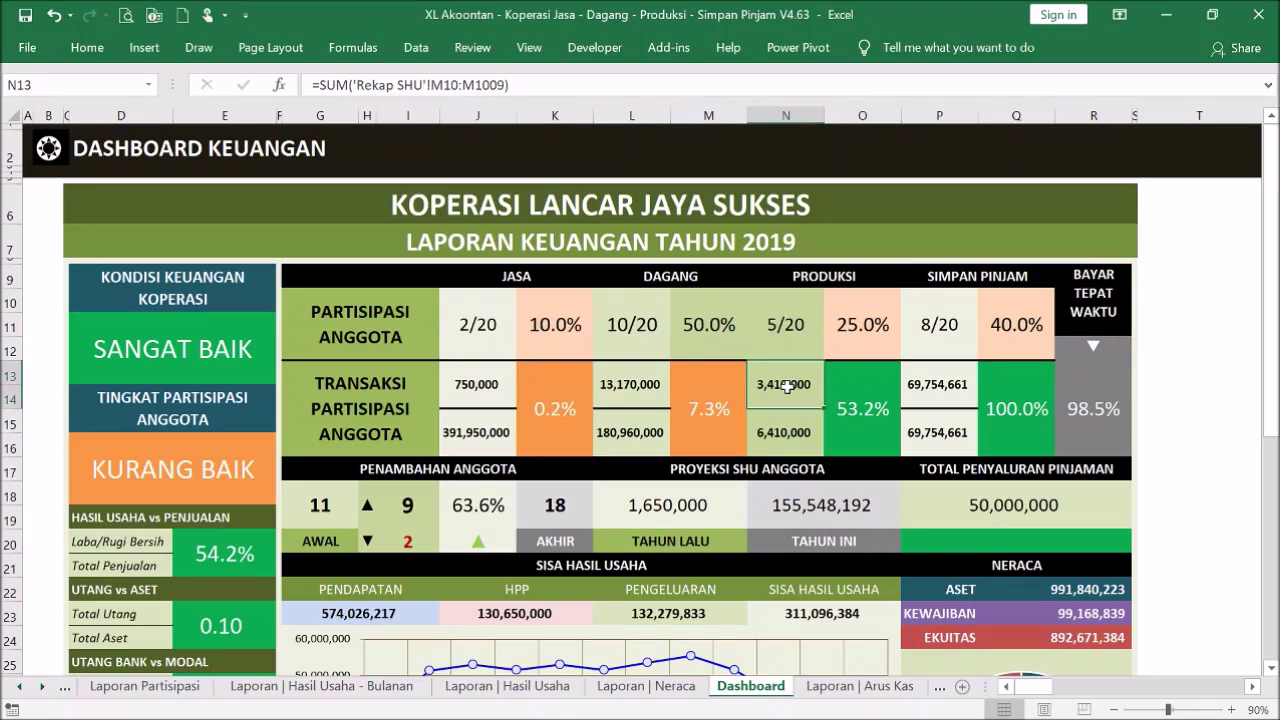
# - Compare the member participation ratios of all four business units and inspect the Simpan Pinjam transaction amounts
pyautogui.click(502, 322)
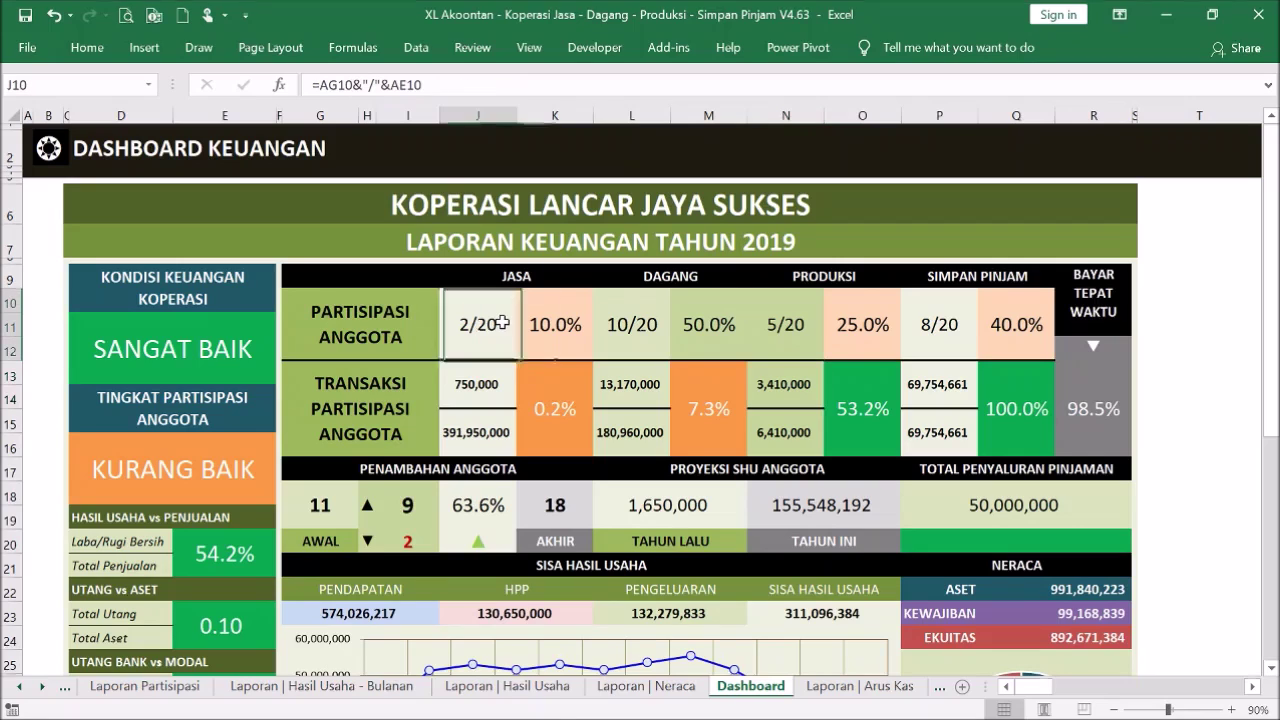
pyautogui.click(639, 318)
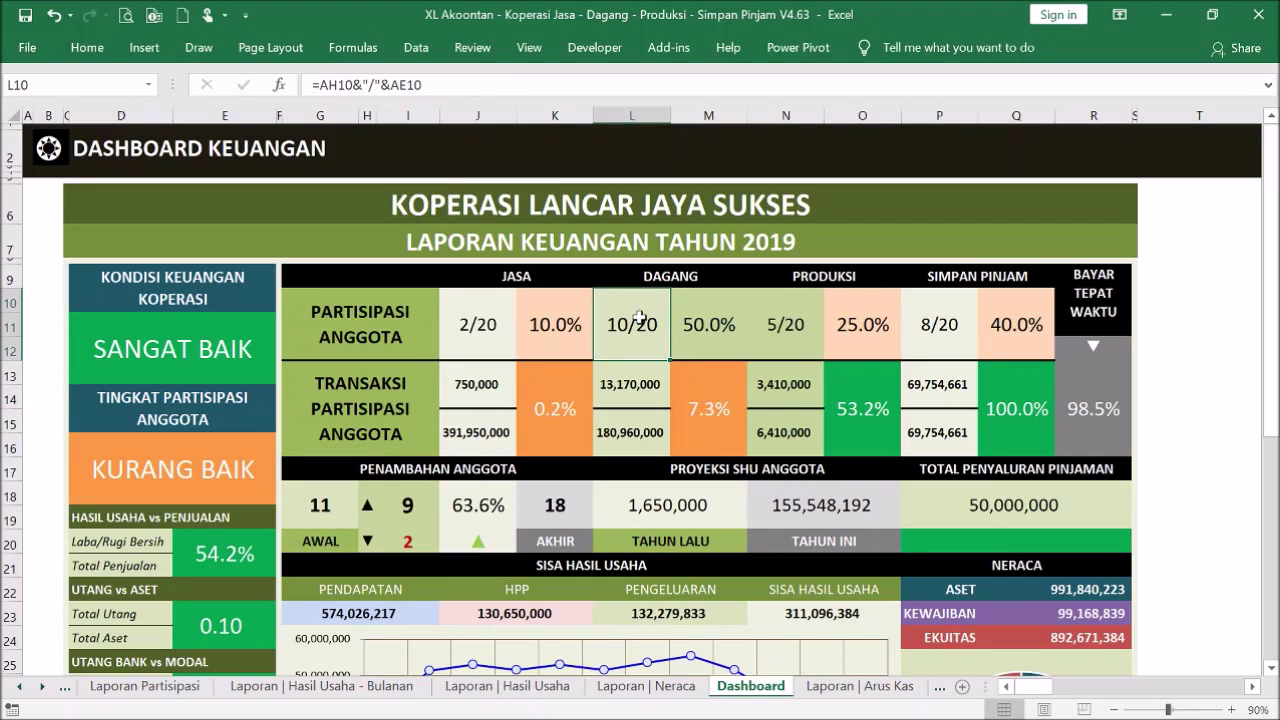
pyautogui.click(784, 330)
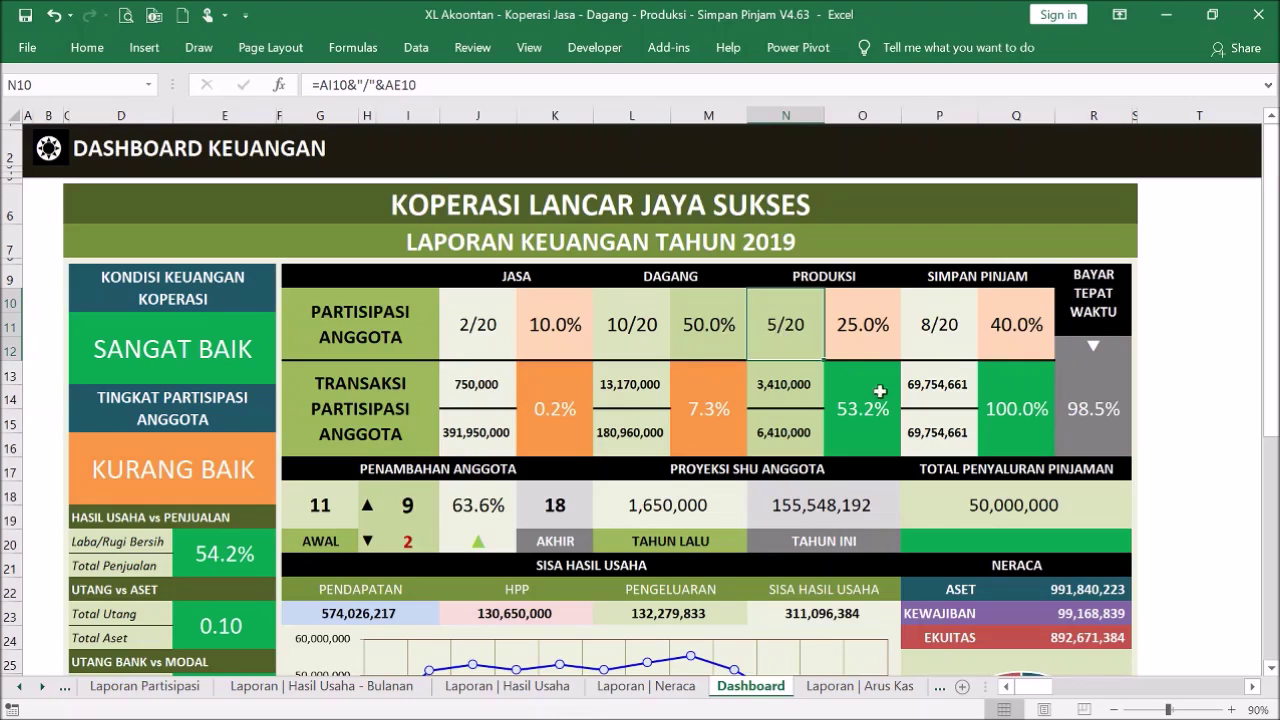
pyautogui.click(955, 332)
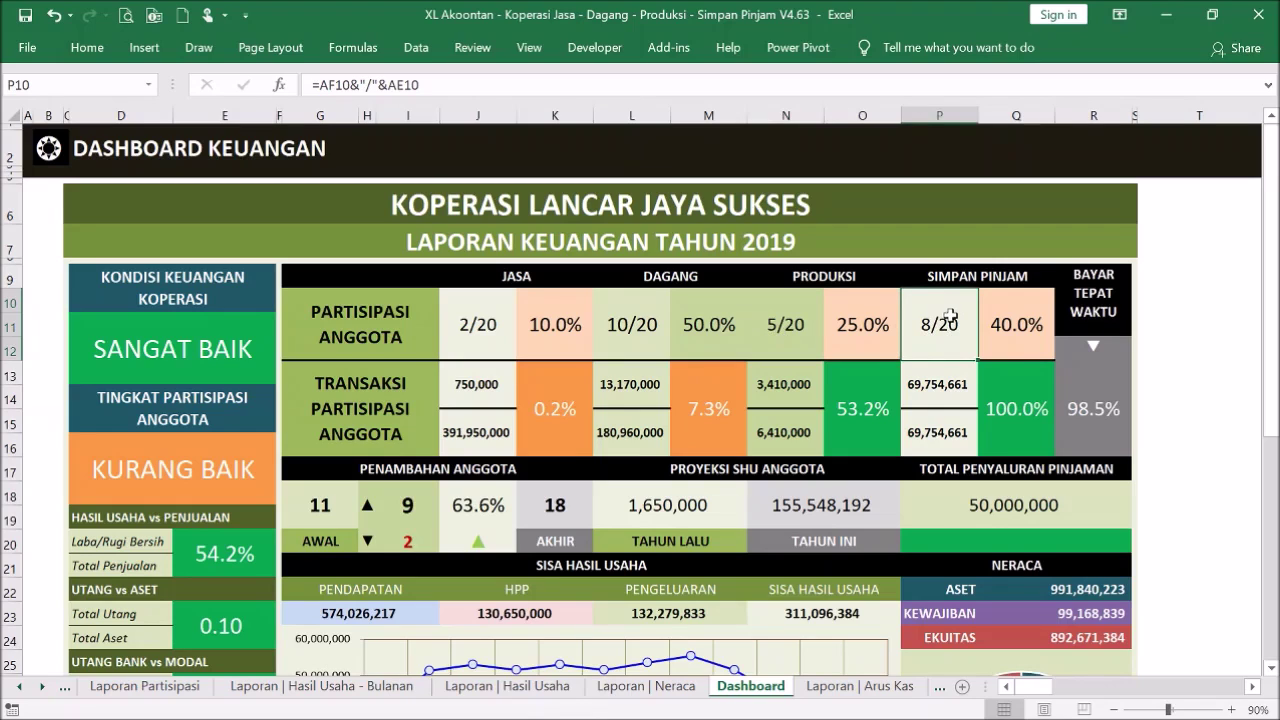
pyautogui.moveTo(950, 380); pyautogui.dragTo(991, 420)
pyautogui.click(950, 405)
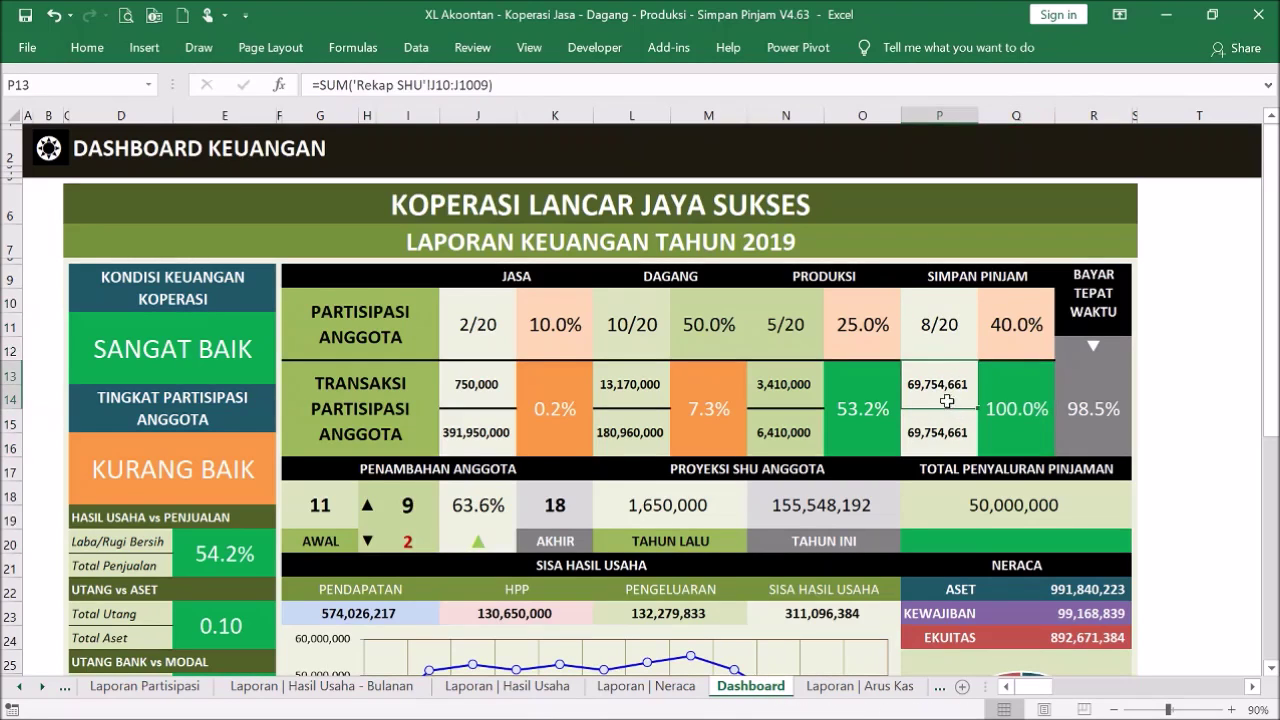
pyautogui.click(950, 330)
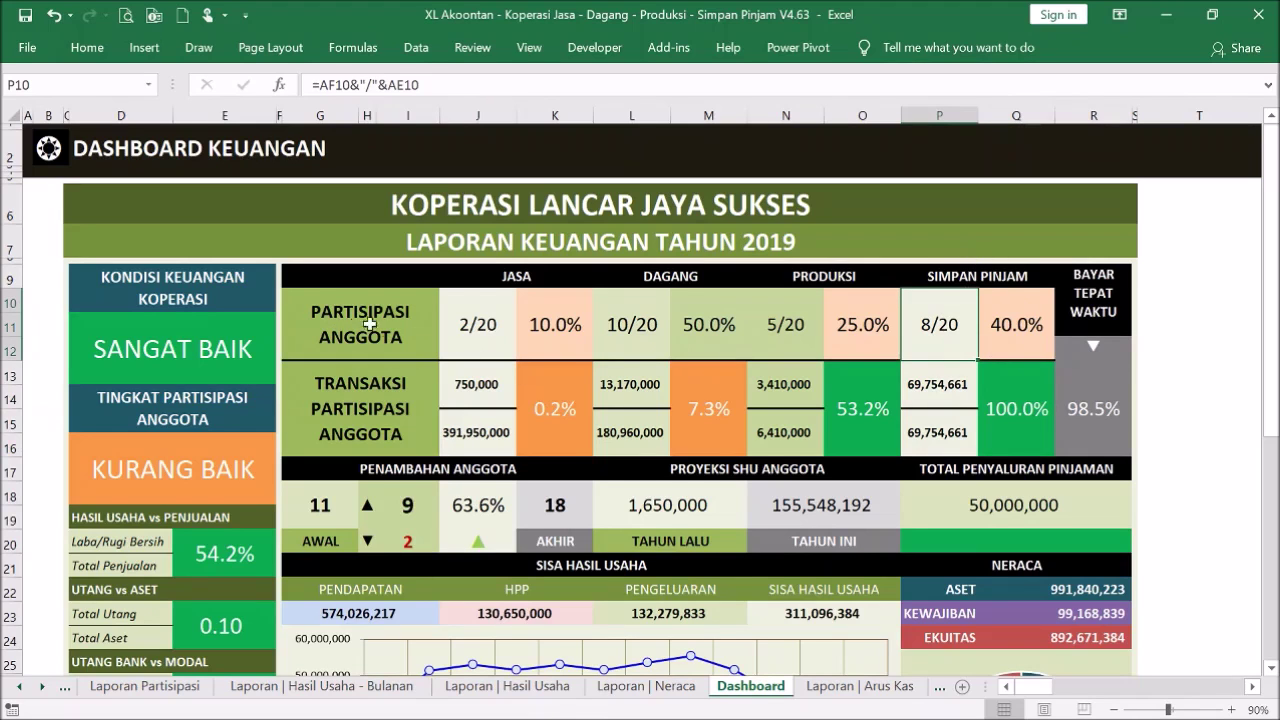
# - Inspect the Penambahan Anggota section: opening and closing member counts, members added and members who left
pyautogui.scroll(-1, 404, 328)
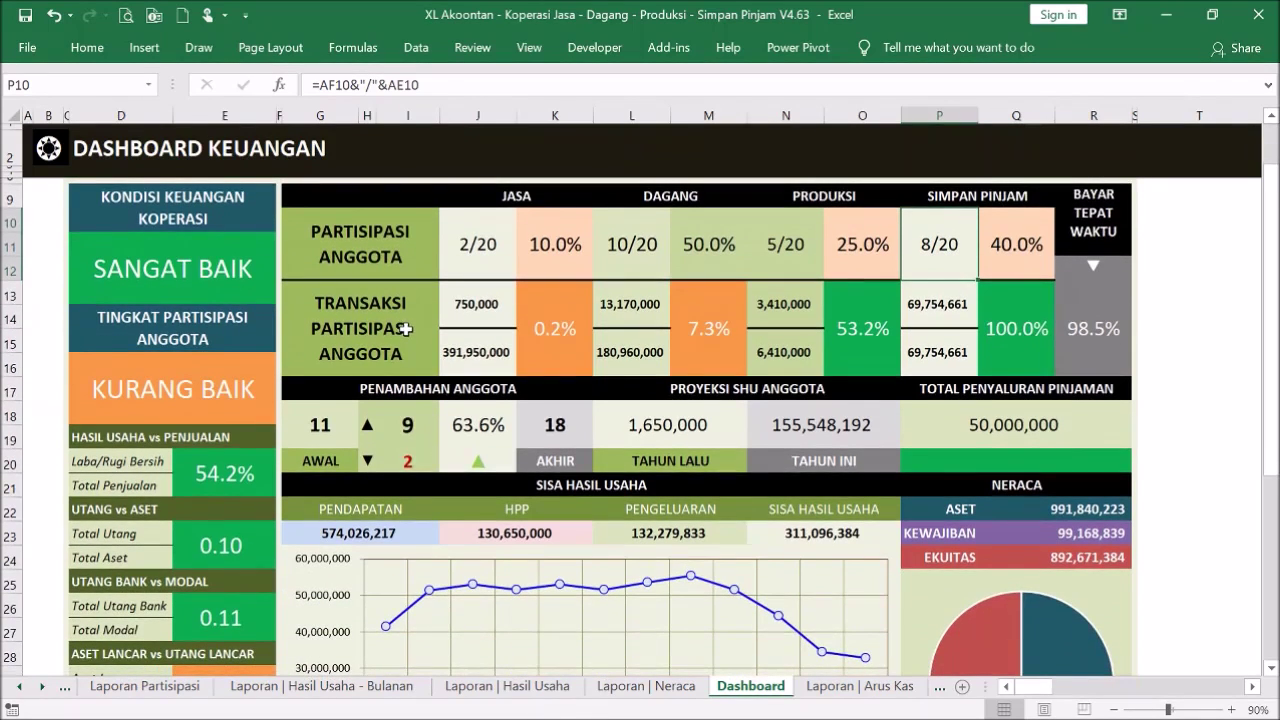
pyautogui.moveTo(415, 388); pyautogui.dragTo(418, 447)
pyautogui.click(430, 396)
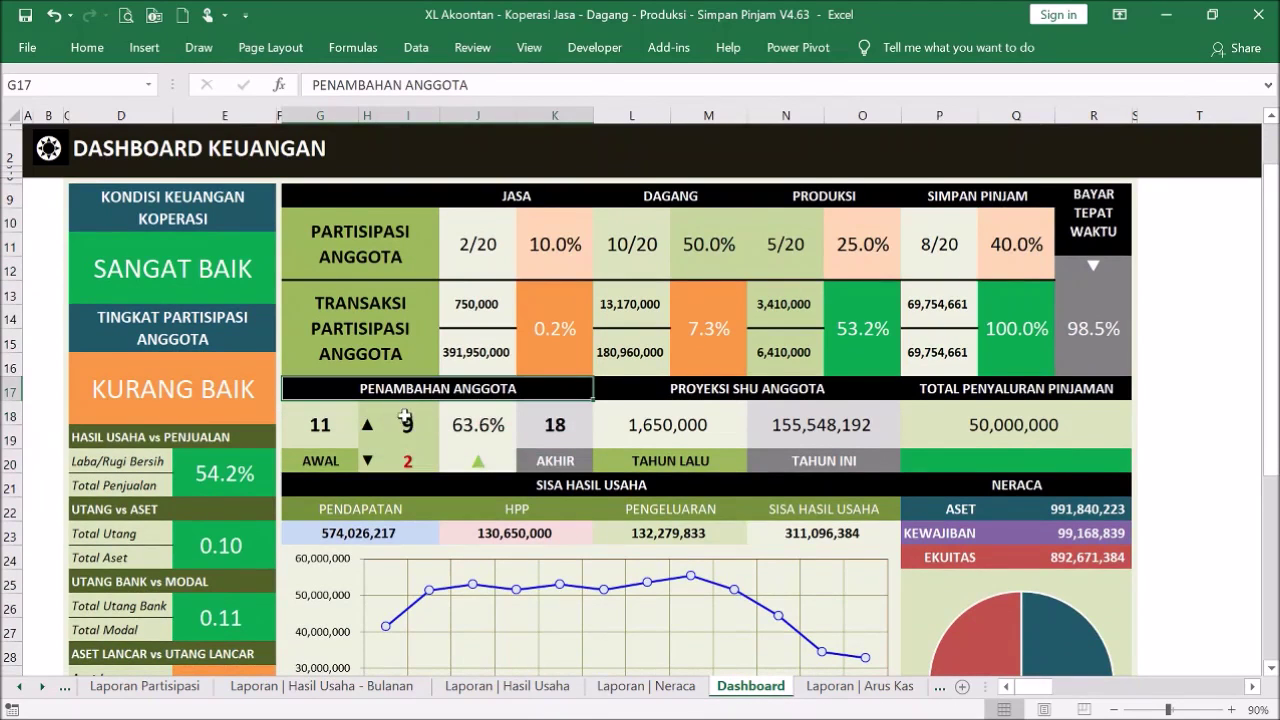
pyautogui.scroll(1, 410, 422)
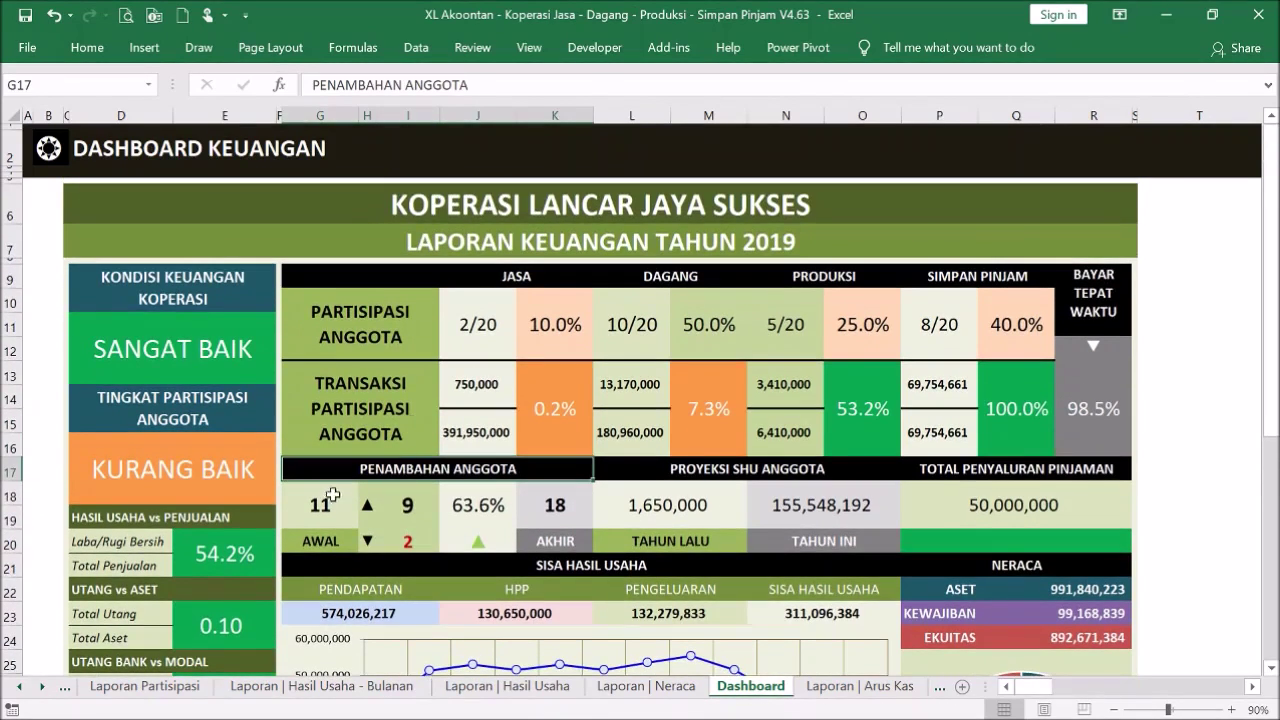
pyautogui.click(318, 506)
pyautogui.click(557, 508)
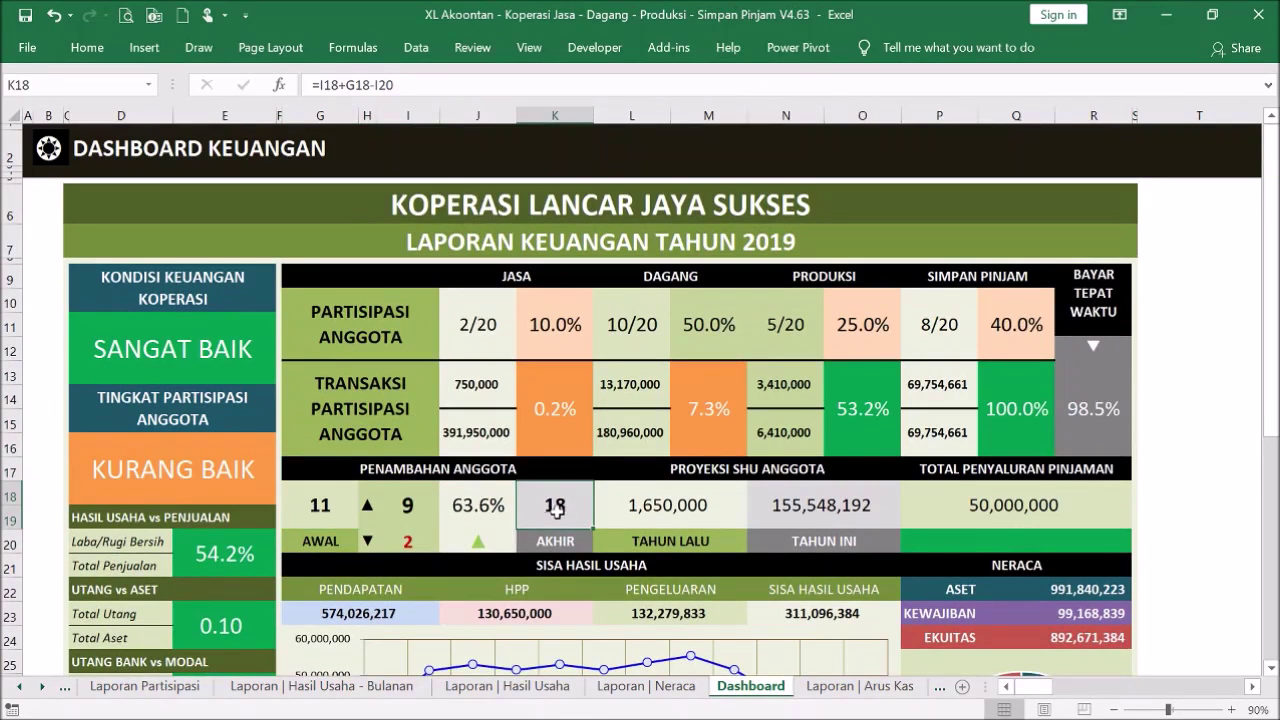
pyautogui.click(410, 518)
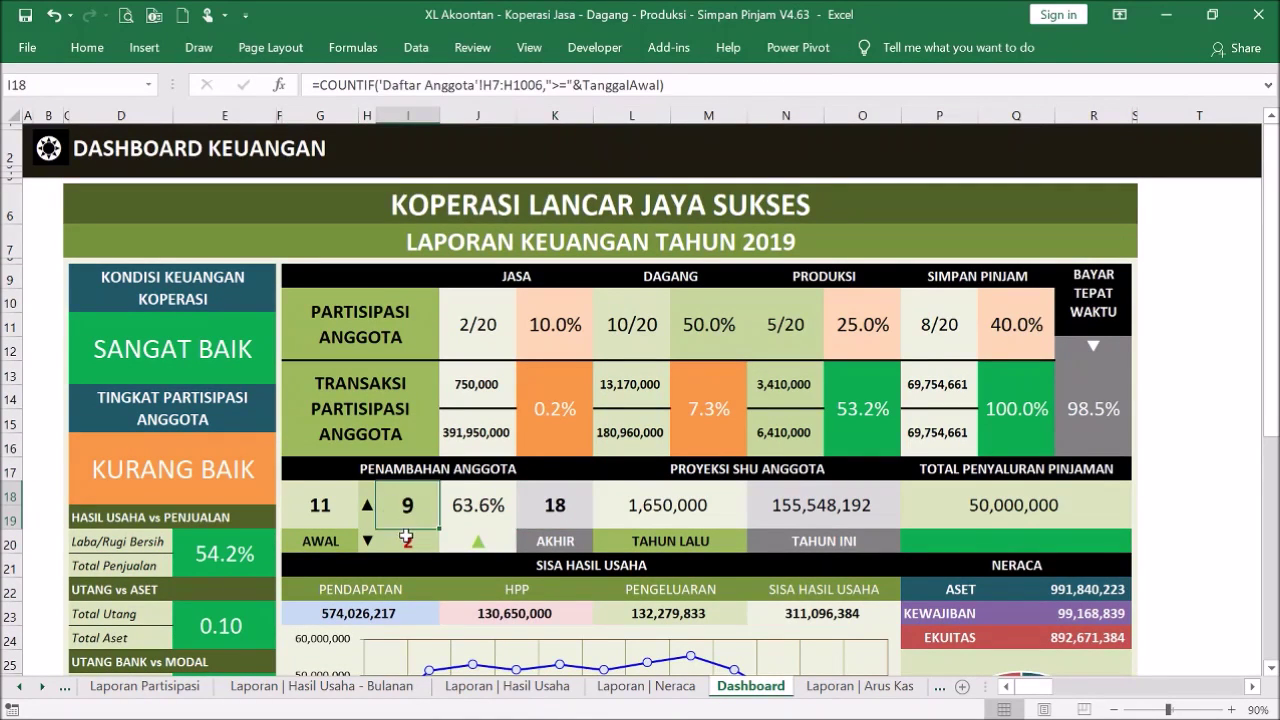
pyautogui.click(406, 538)
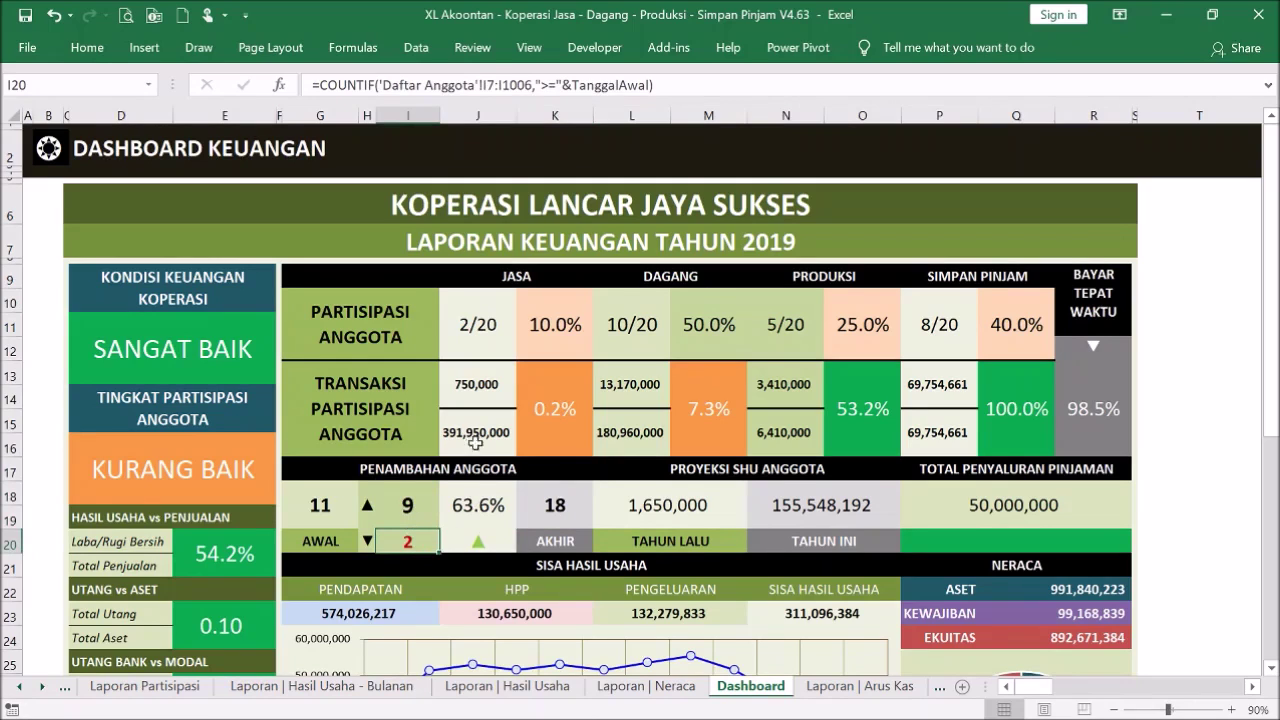
# - Compare the Proyeksi SHU Anggota figures for Tahun Lalu and Tahun Ini
pyautogui.click(718, 502)
pyautogui.click(822, 507)
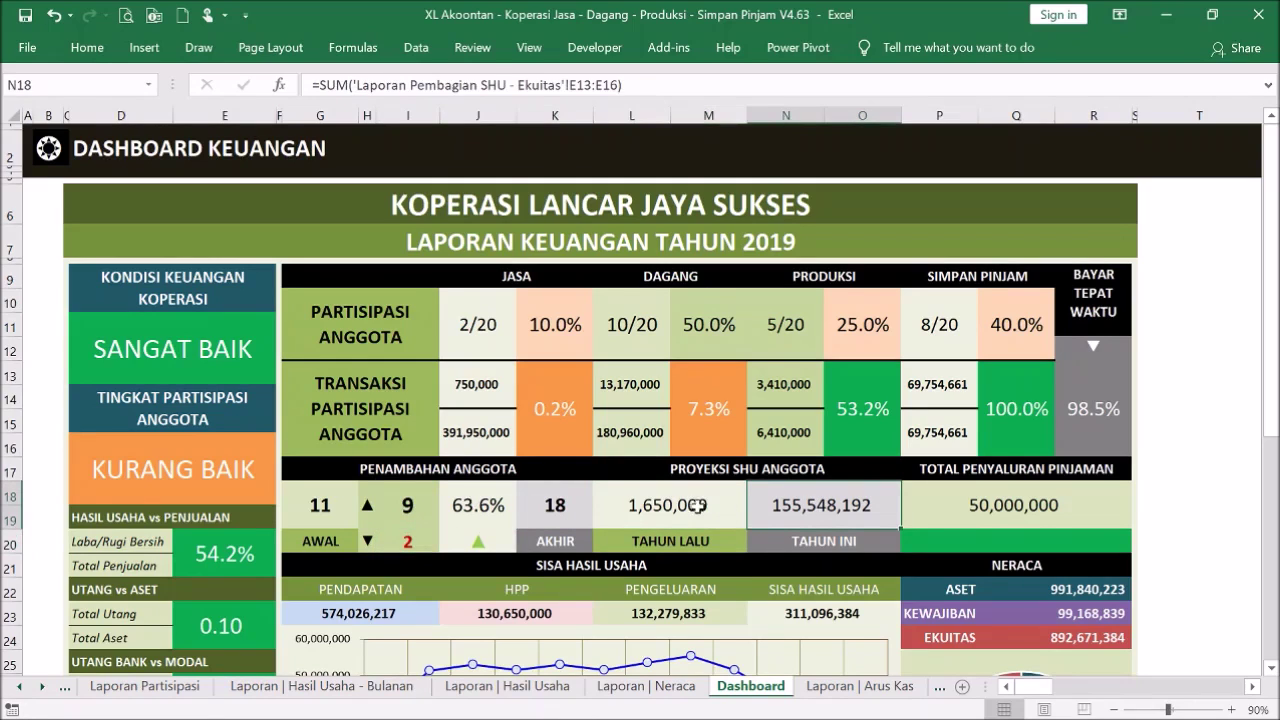
pyautogui.click(697, 507)
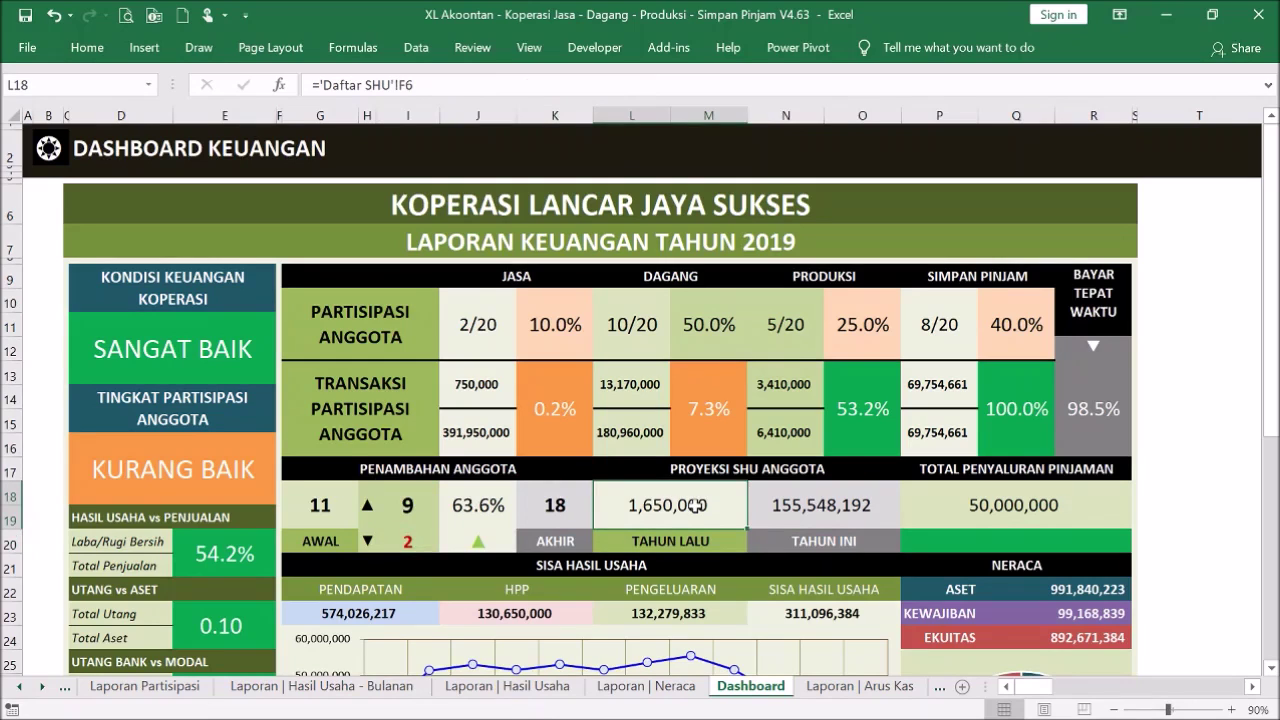
pyautogui.click(818, 503)
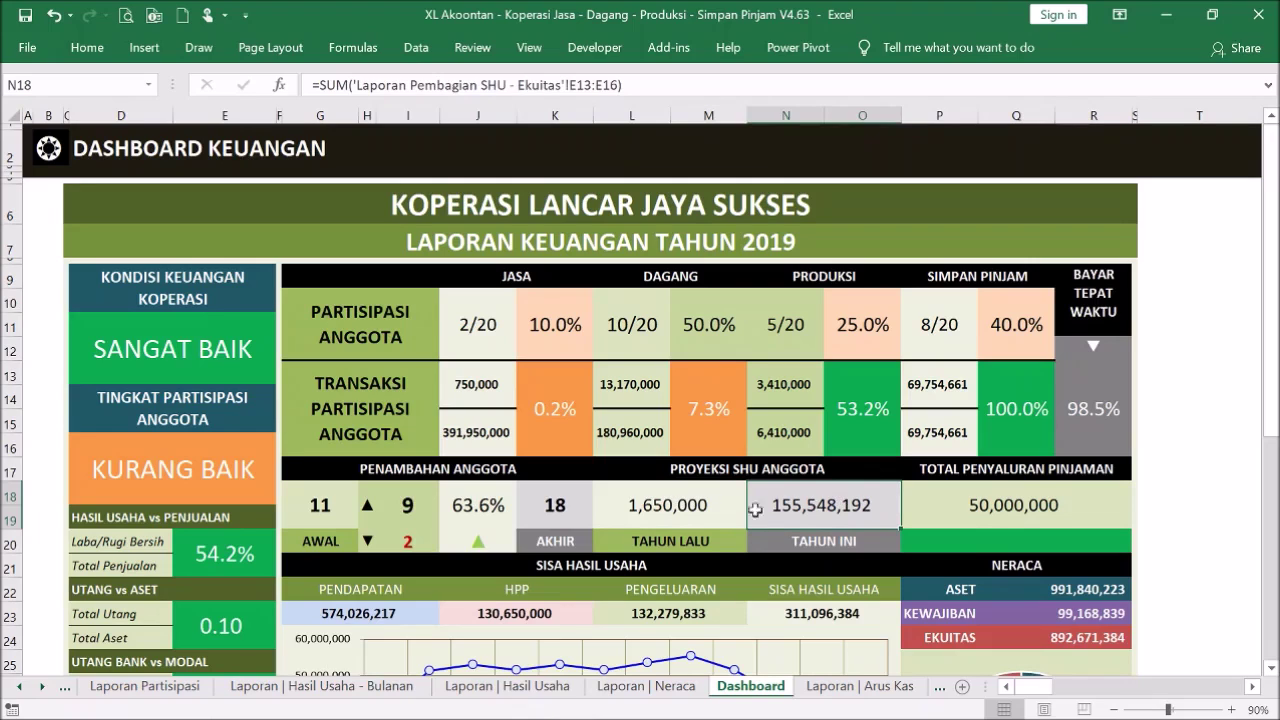
pyautogui.moveTo(709, 505); pyautogui.dragTo(812, 503)
pyautogui.click(812, 503)
# - Inspect the Total Penyaluran Pinjaman figure and review the Sisa Hasil Usaha and Neraca charts
pyautogui.click(960, 505)
pyautogui.scroll(-4, 965, 497)
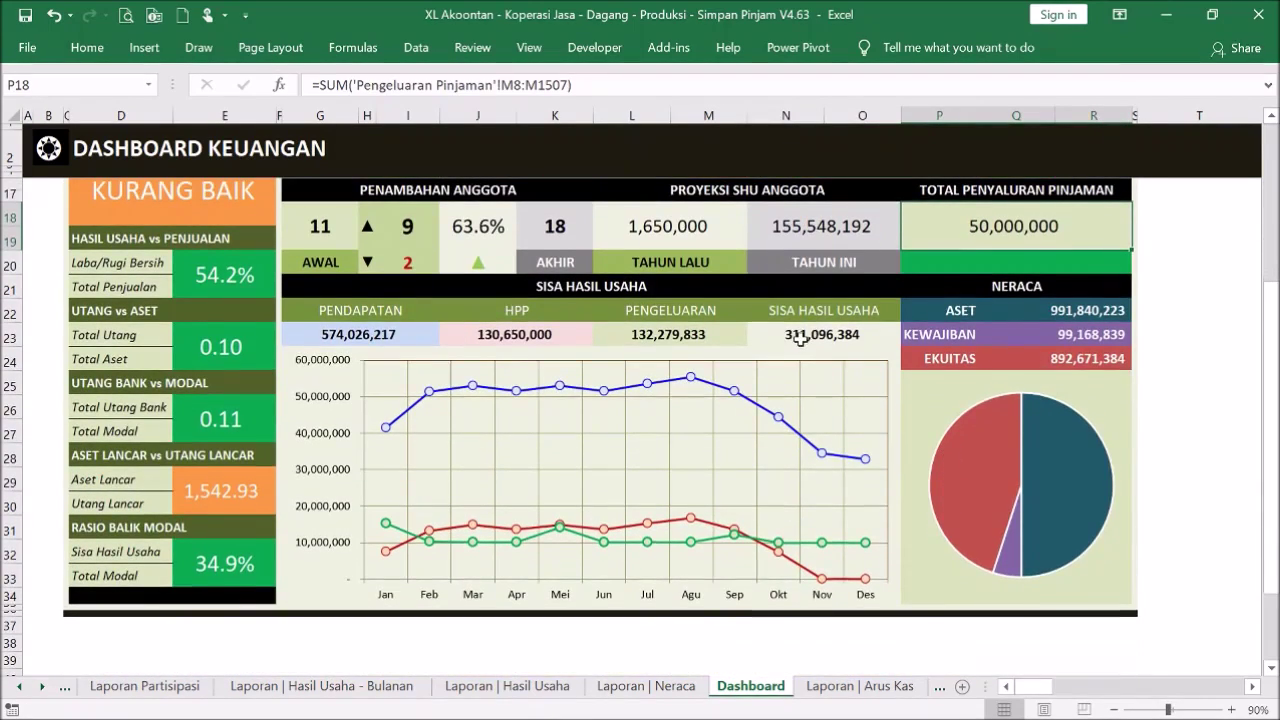
pyautogui.scroll(1, 800, 340)
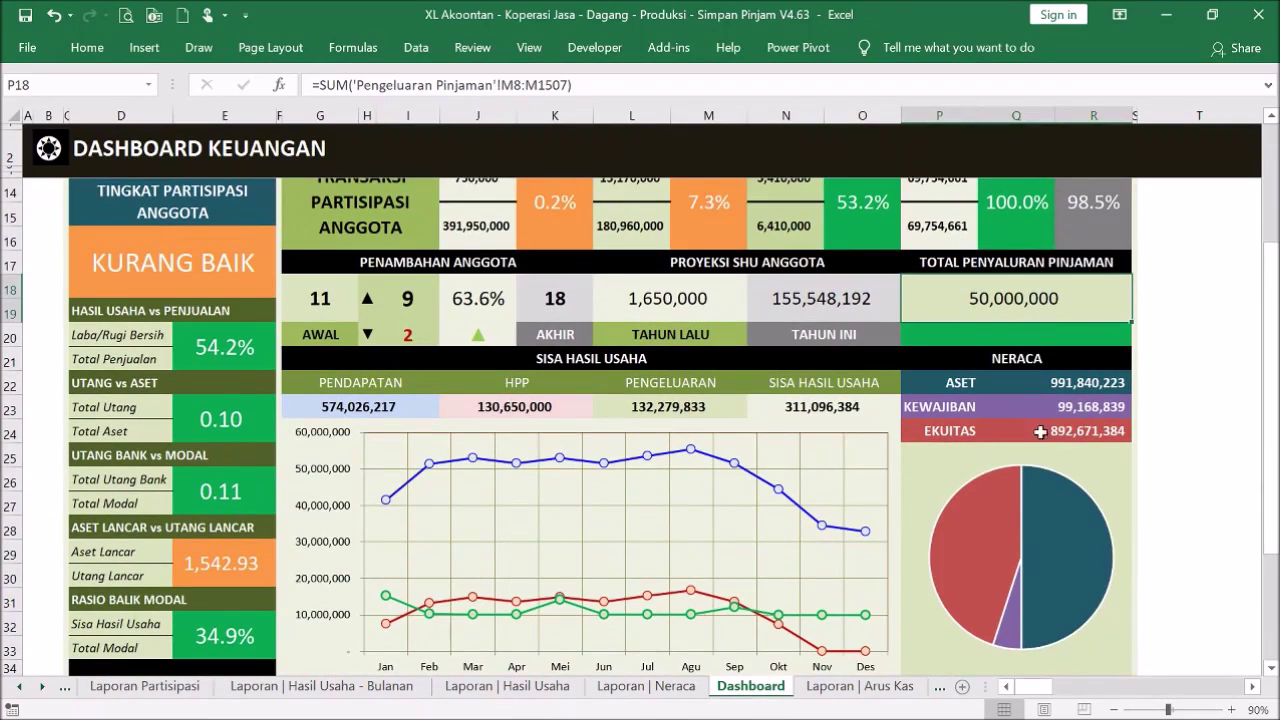
pyautogui.scroll(3, 1033, 418)
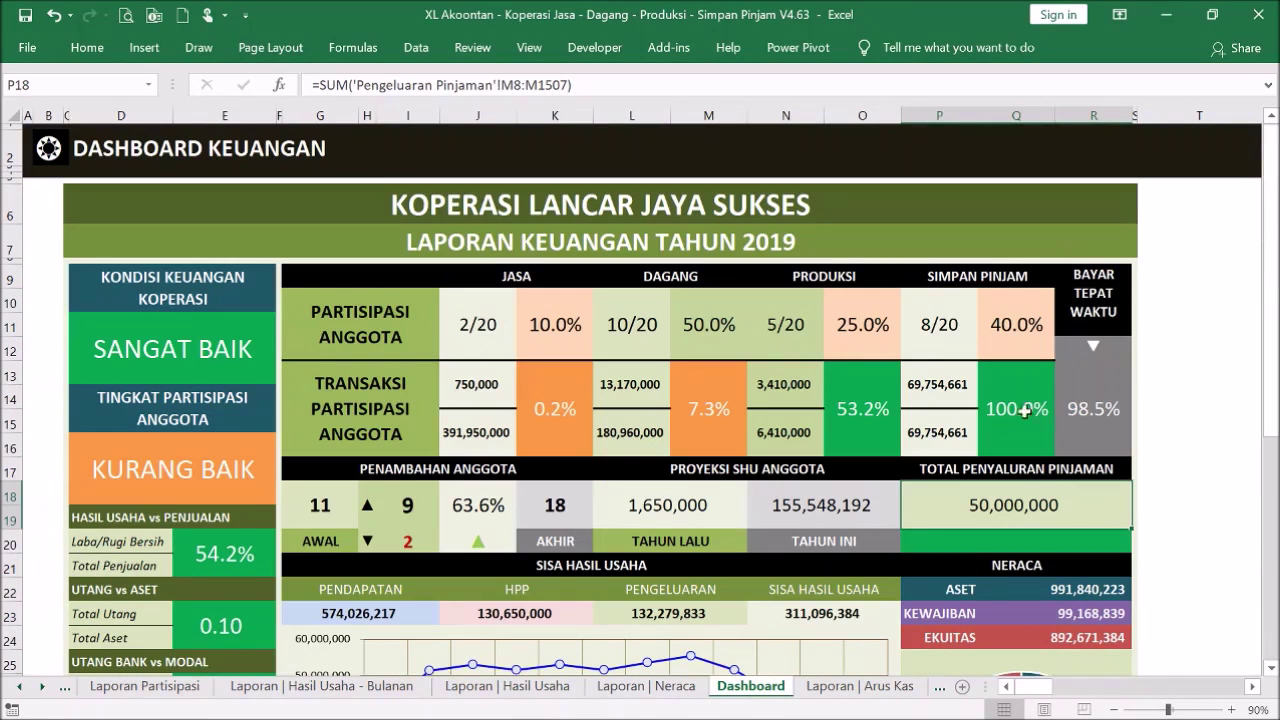
# - Examine the Kondisi Keuangan Koperasi and Tingkat Partisipasi Anggota ratings and the formulas behind them
pyautogui.click(203, 324)
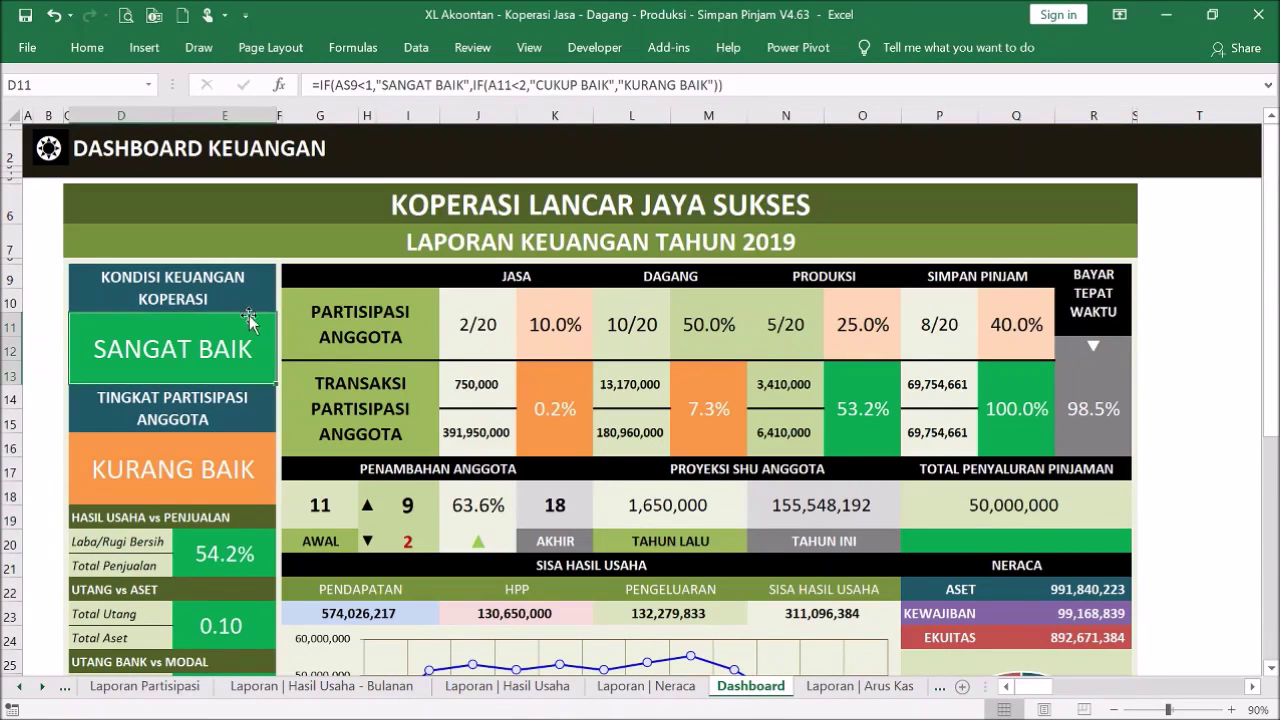
pyautogui.click(229, 443)
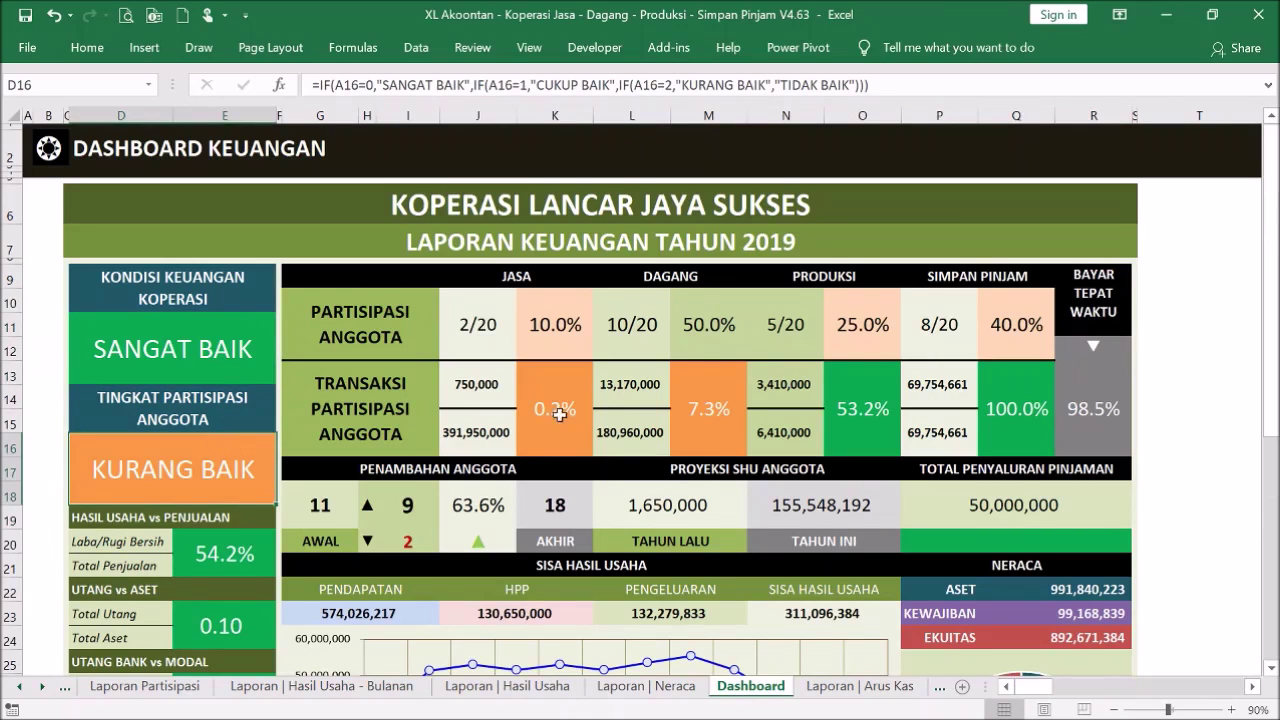
pyautogui.click(1197, 328)
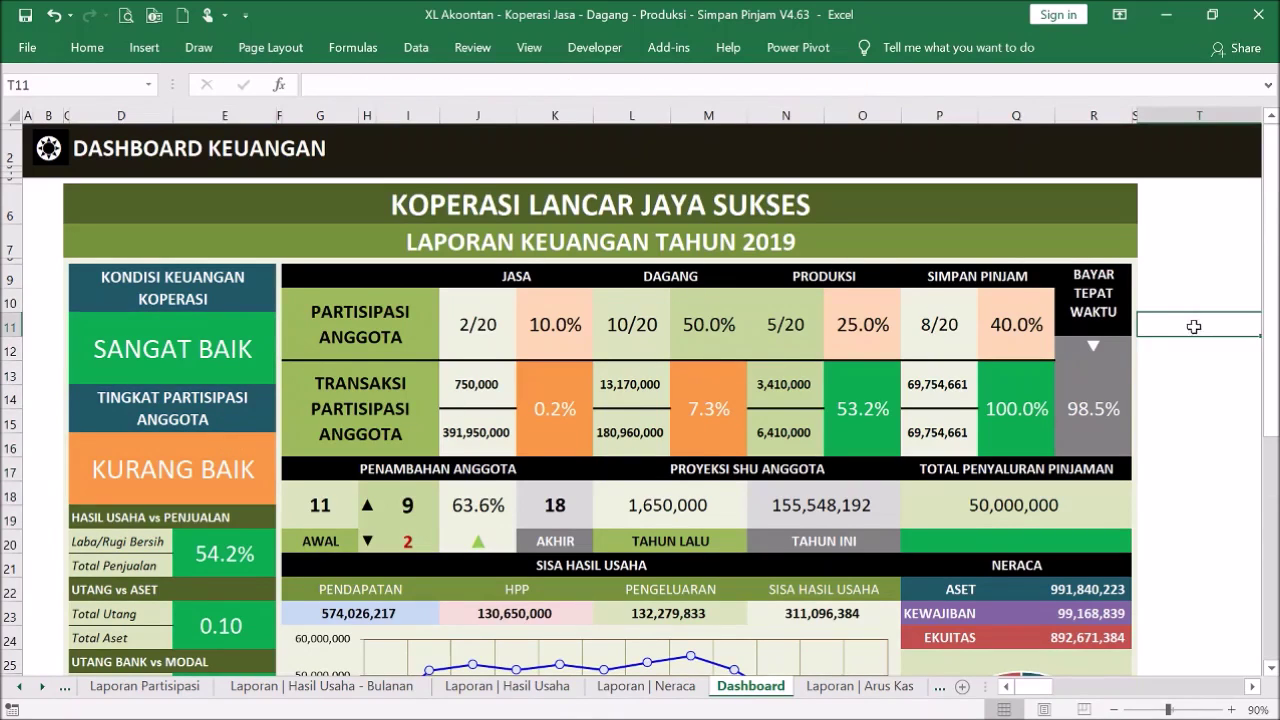
pyautogui.click(60, 345)
pyautogui.click(60, 330)
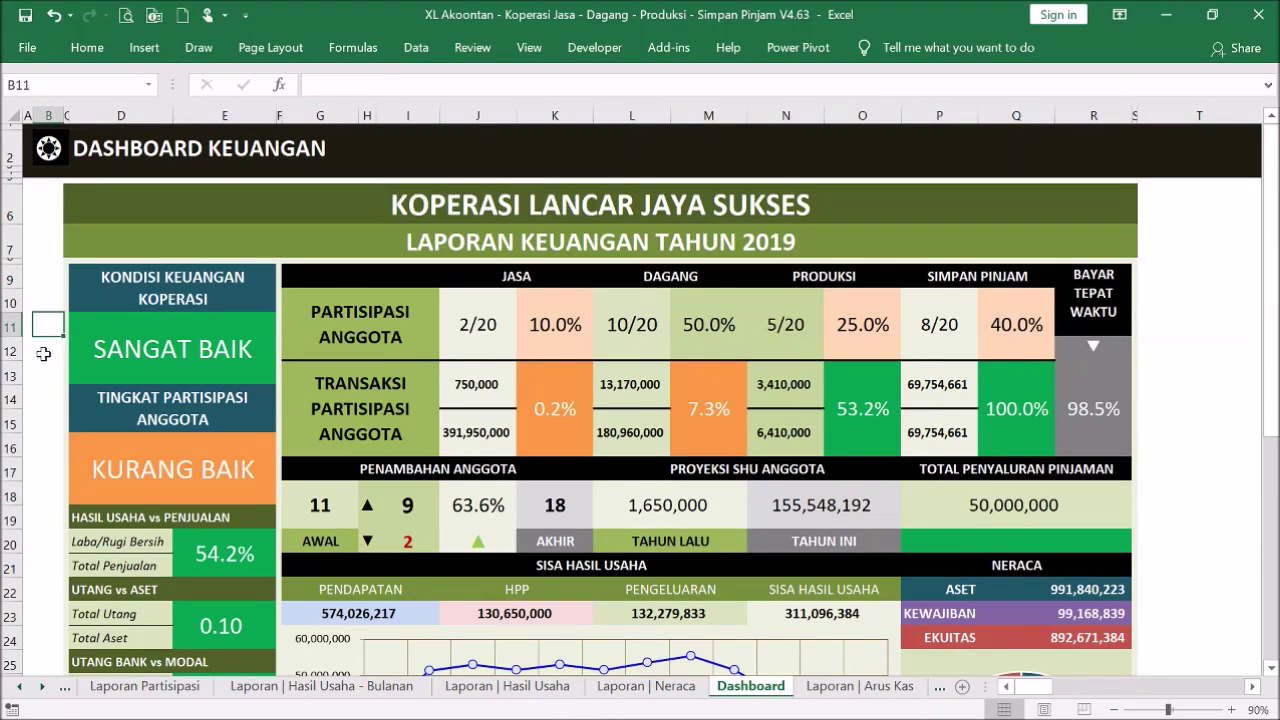
pyautogui.click(133, 328)
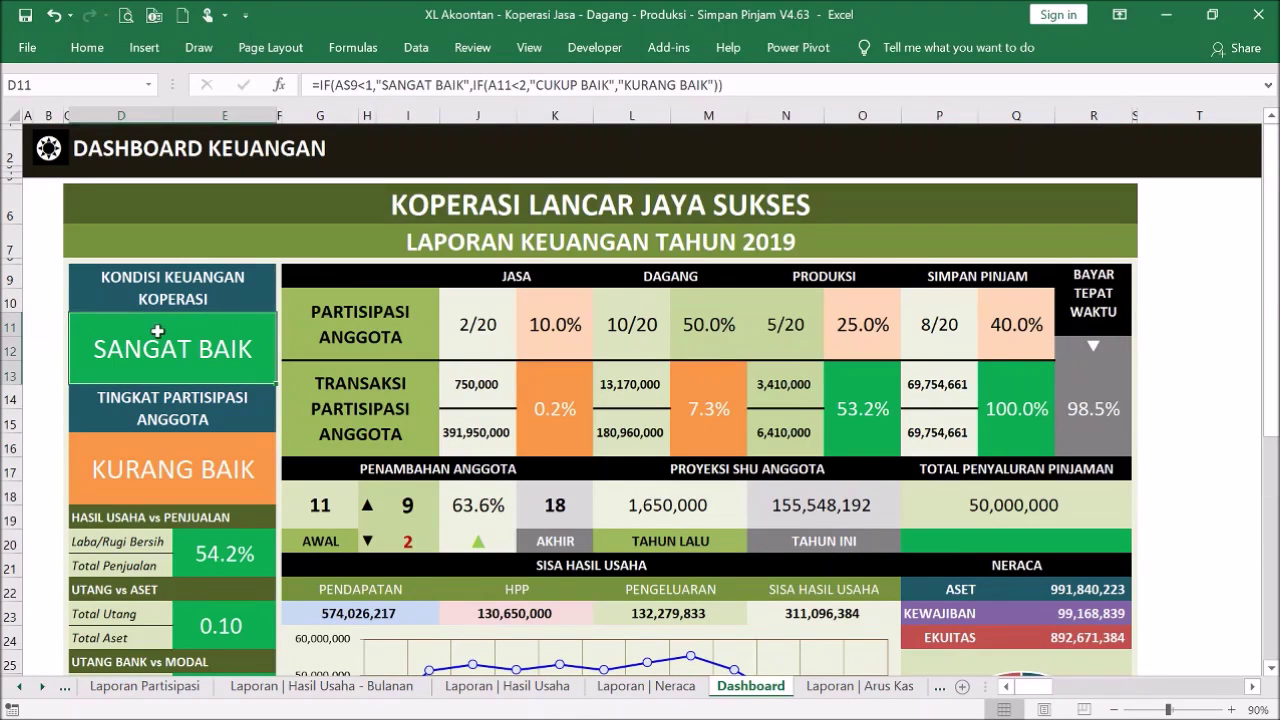
pyautogui.click(136, 458)
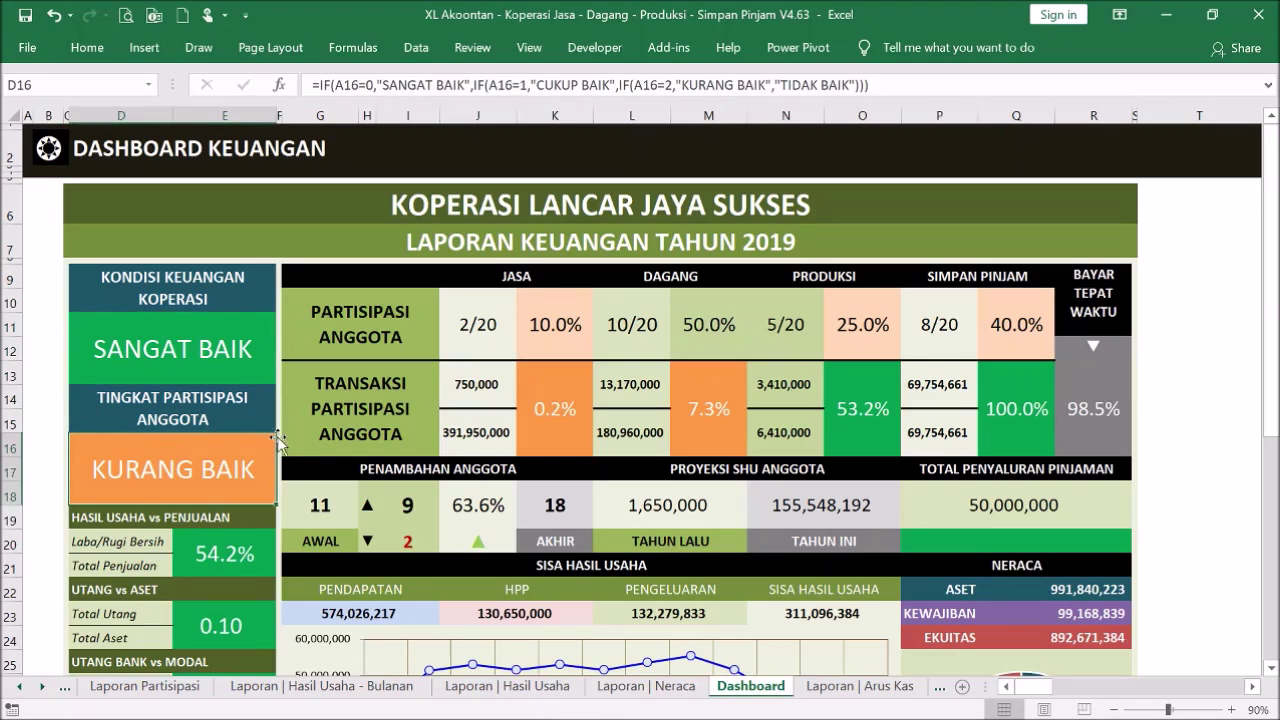
pyautogui.click(216, 350)
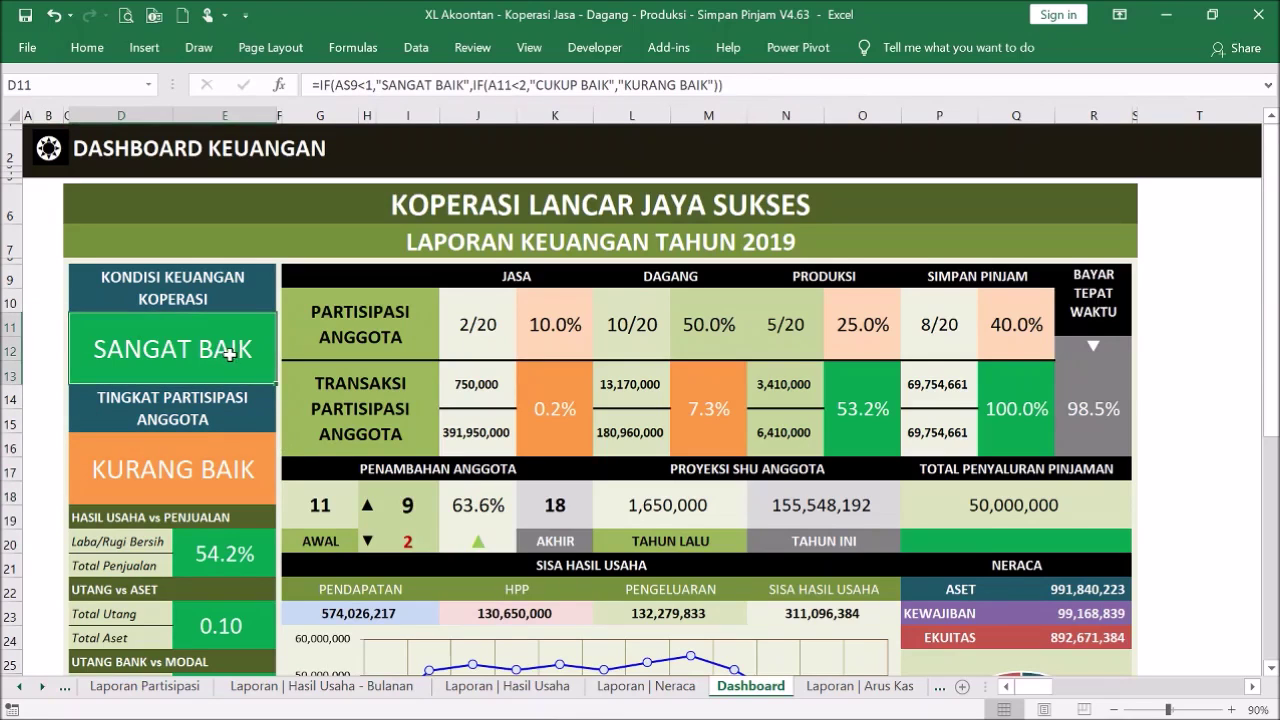
pyautogui.click(204, 466)
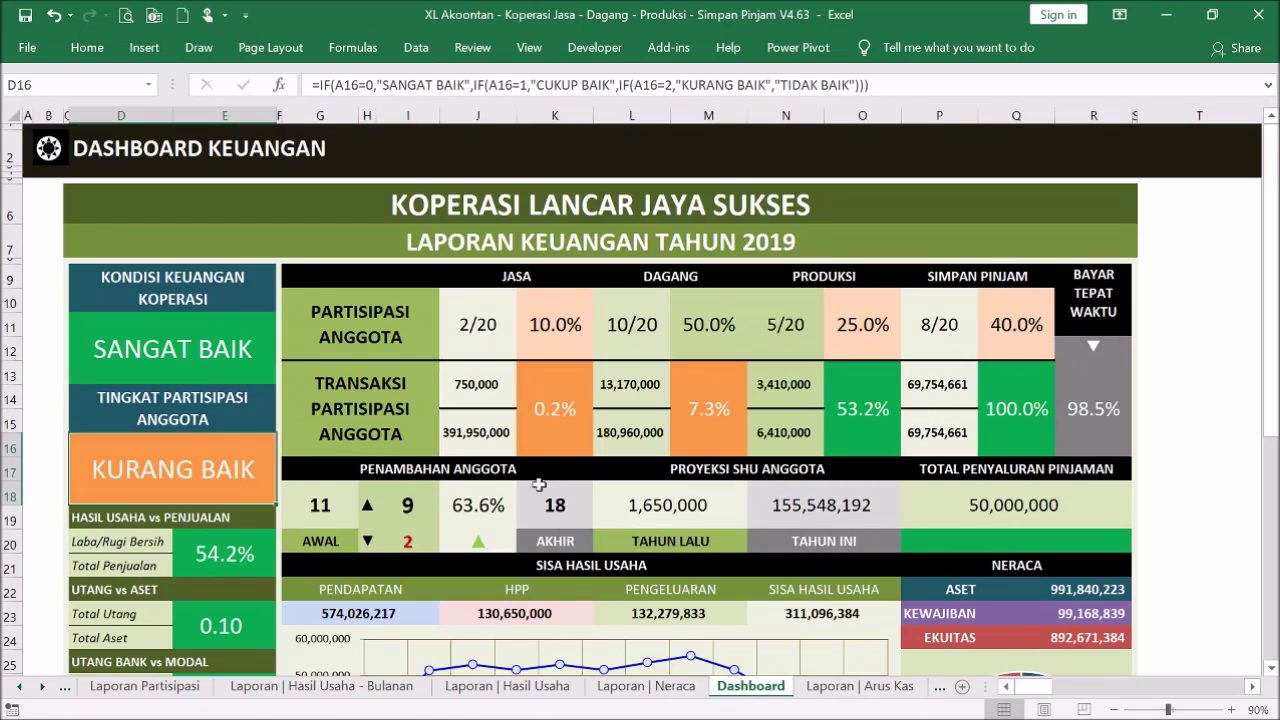
# - Check the four units' participation ratios against the Tingkat Partisipasi Anggota rating, and inspect the Tahun Lalu SHU projection
pyautogui.moveTo(450, 333); pyautogui.dragTo(632, 325)
pyautogui.click(786, 324)
pyautogui.click(916, 340)
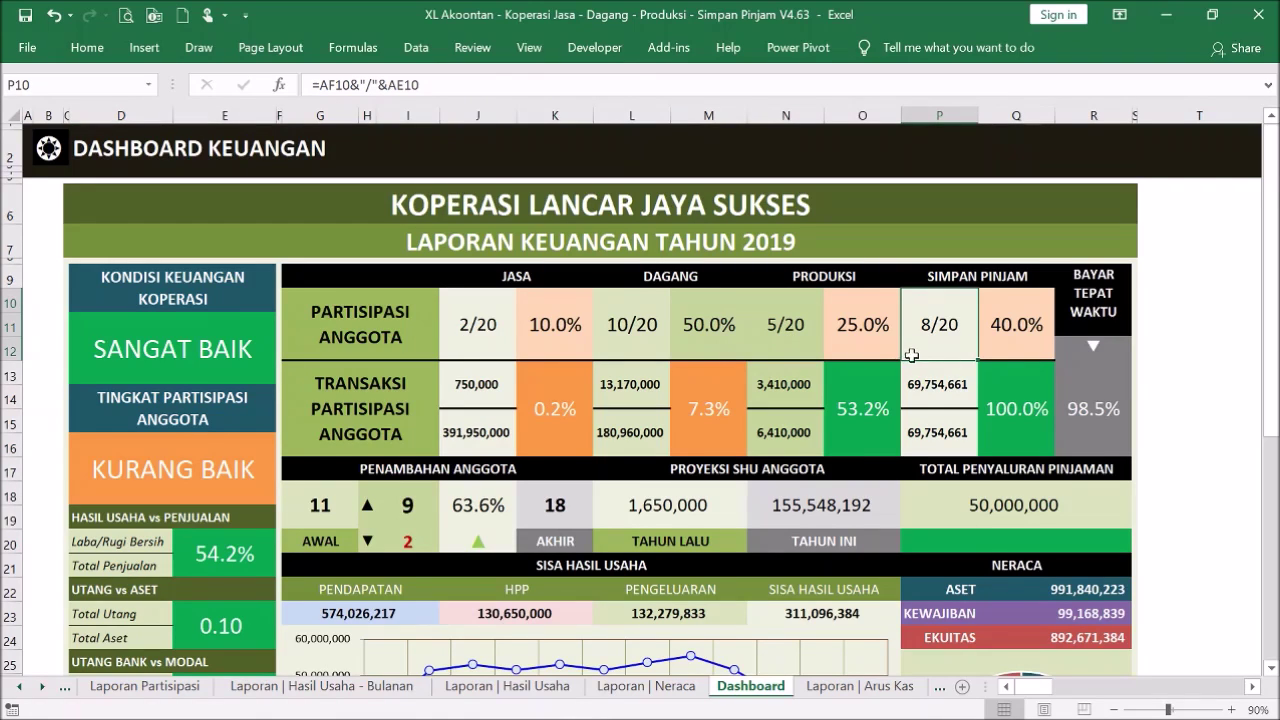
pyautogui.click(200, 455)
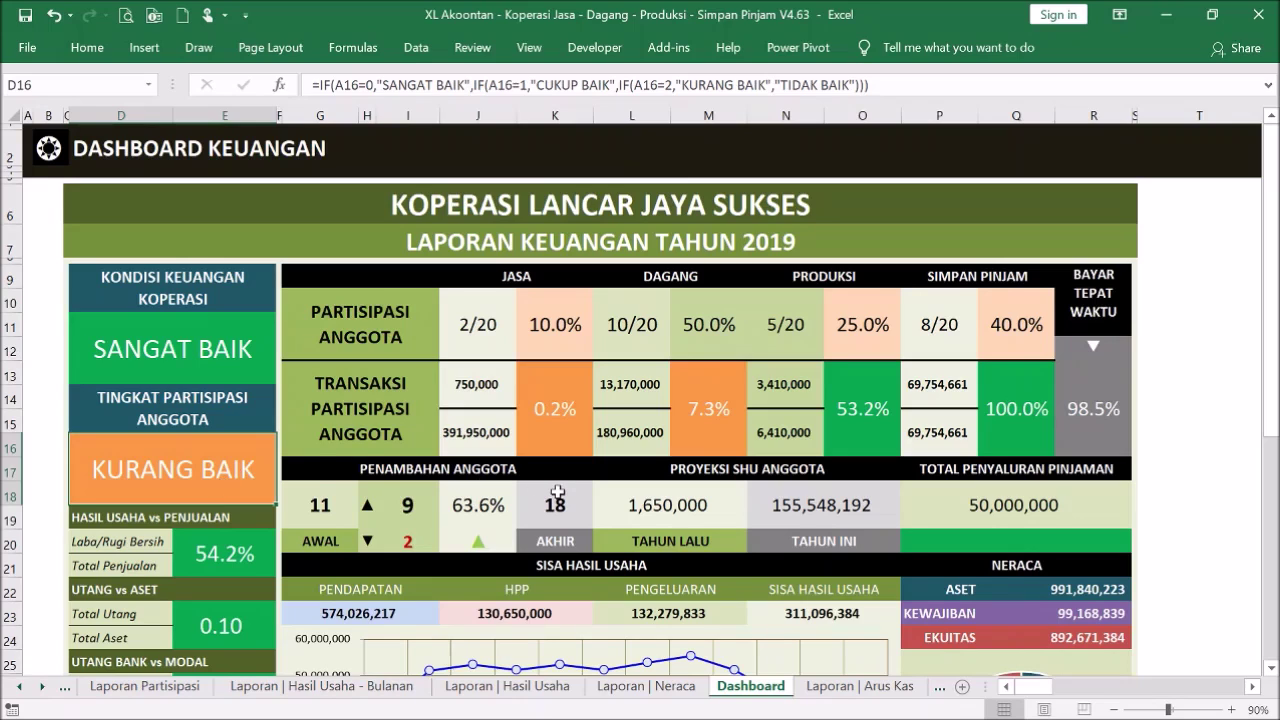
pyautogui.click(646, 506)
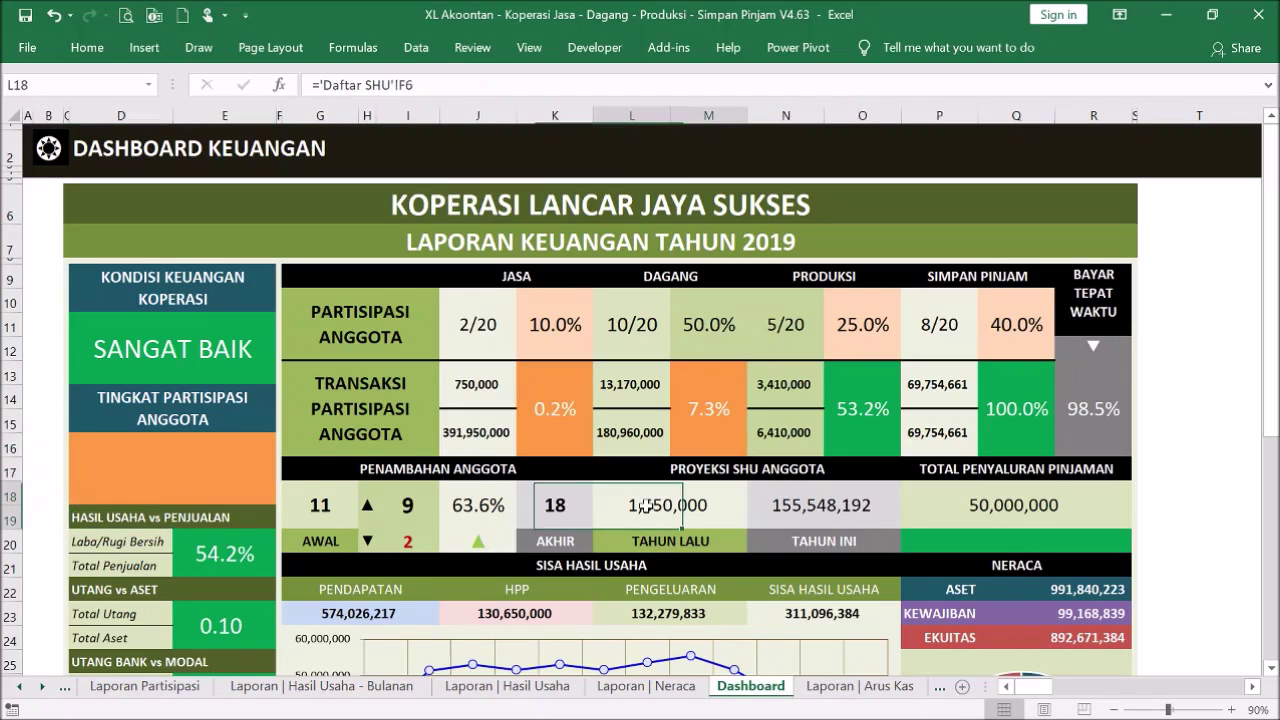
# - Undo the clearing of the Tingkat Partisipasi Anggota rating and inspect the Kondisi Keuangan Koperasi formula
pyautogui.click(136, 465)
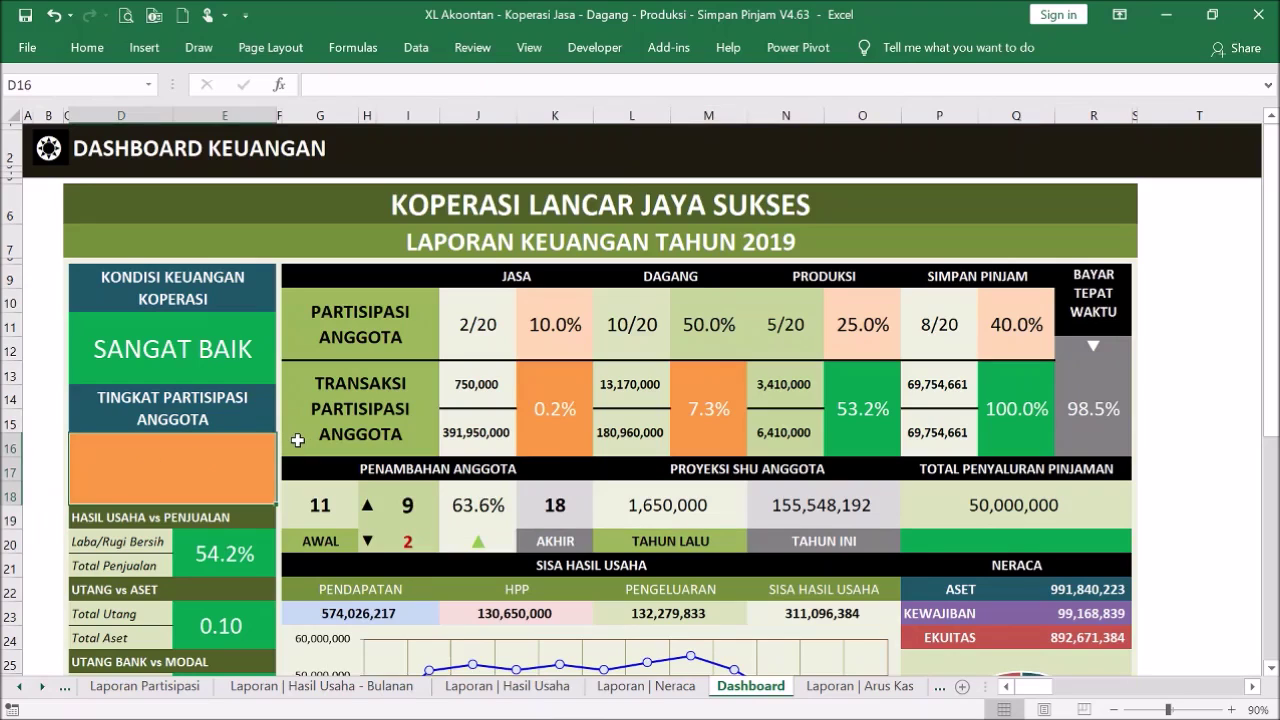
pyautogui.hotkey('ctrl', 'z')
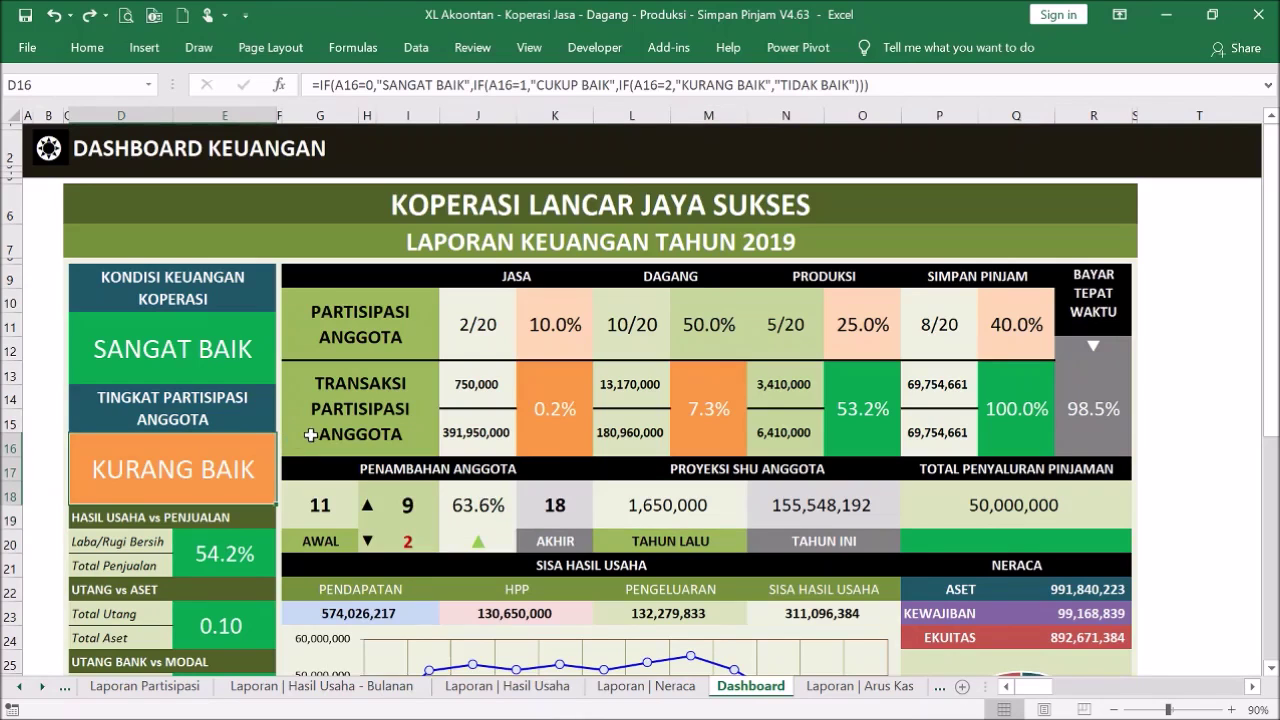
pyautogui.click(221, 402)
pyautogui.click(213, 352)
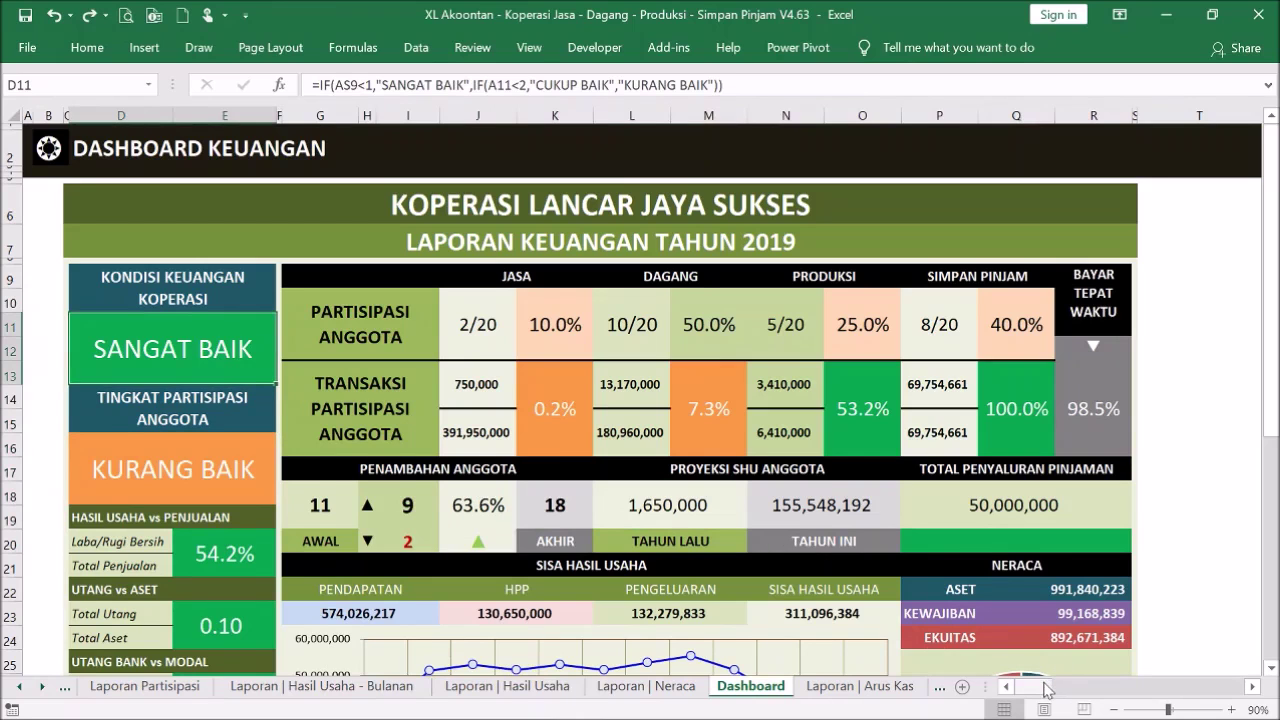
# - Review the five financial ratios from Hasil Usaha vs Penjualan to Rasio Balik Modal
pyautogui.scroll(-4, 430, 428)
pyautogui.moveTo(216, 275); pyautogui.dragTo(232, 570)
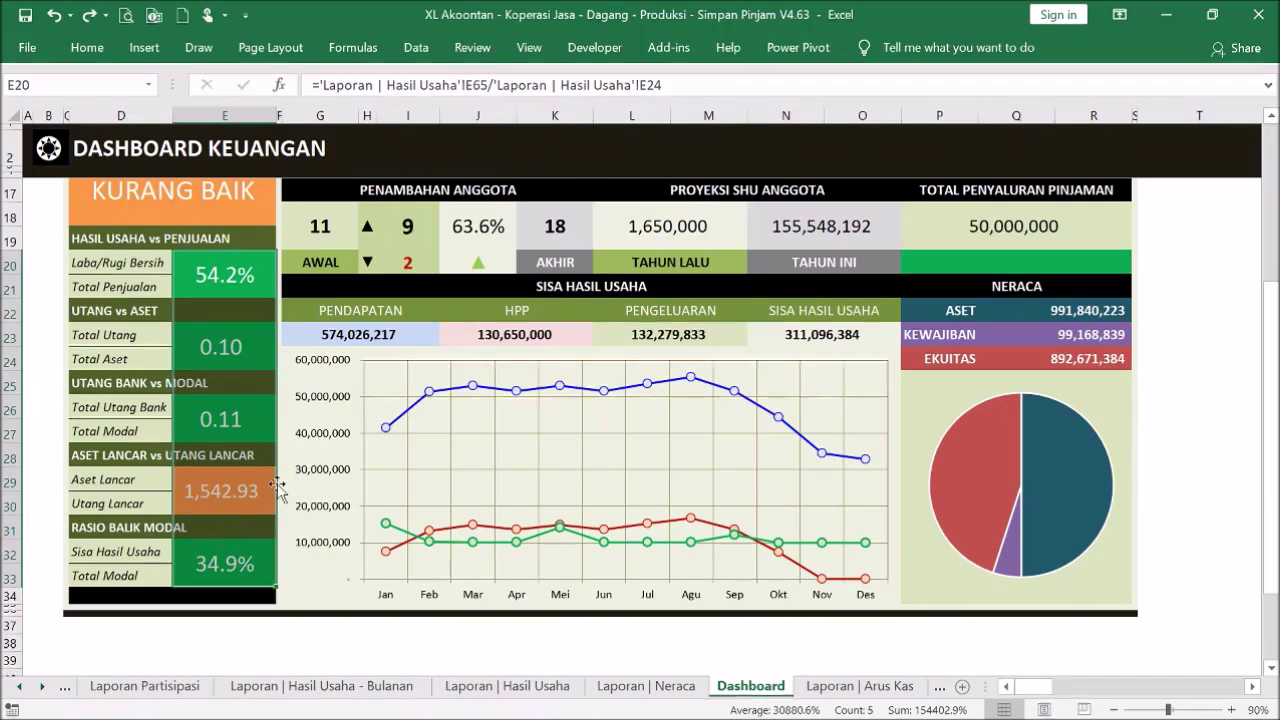
pyautogui.scroll(4, 278, 488)
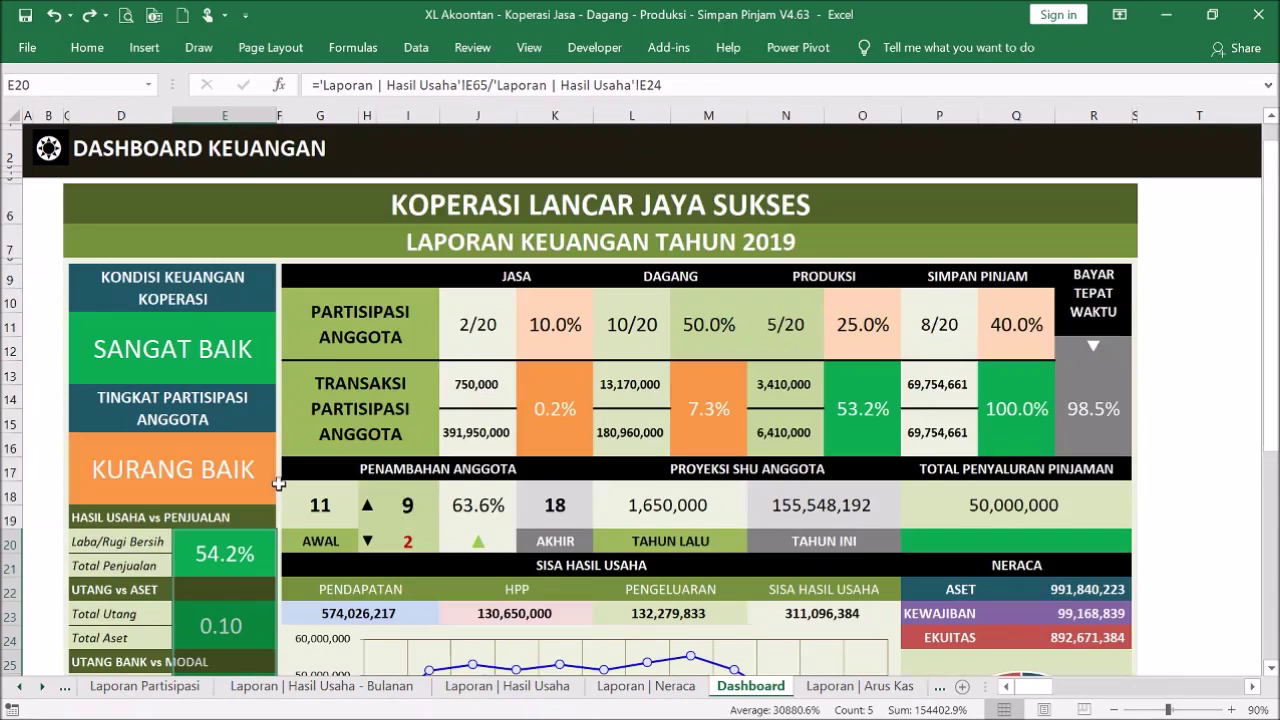
pyautogui.click(204, 553)
# - Examine the minimum, mid and maximum parameters for each financial ratio in the dashboard's helper table
pyautogui.moveTo(1046, 690); pyautogui.dragTo(1088, 690)
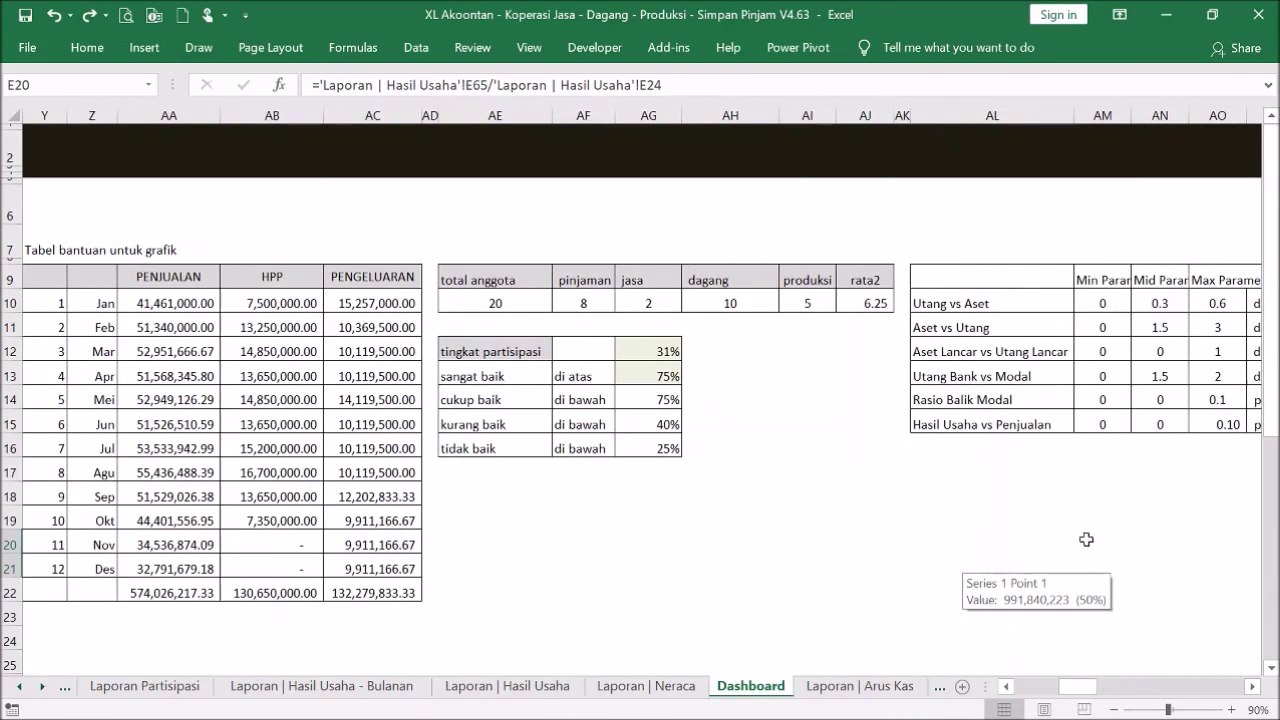
pyautogui.hscroll(4, 1253, 690)
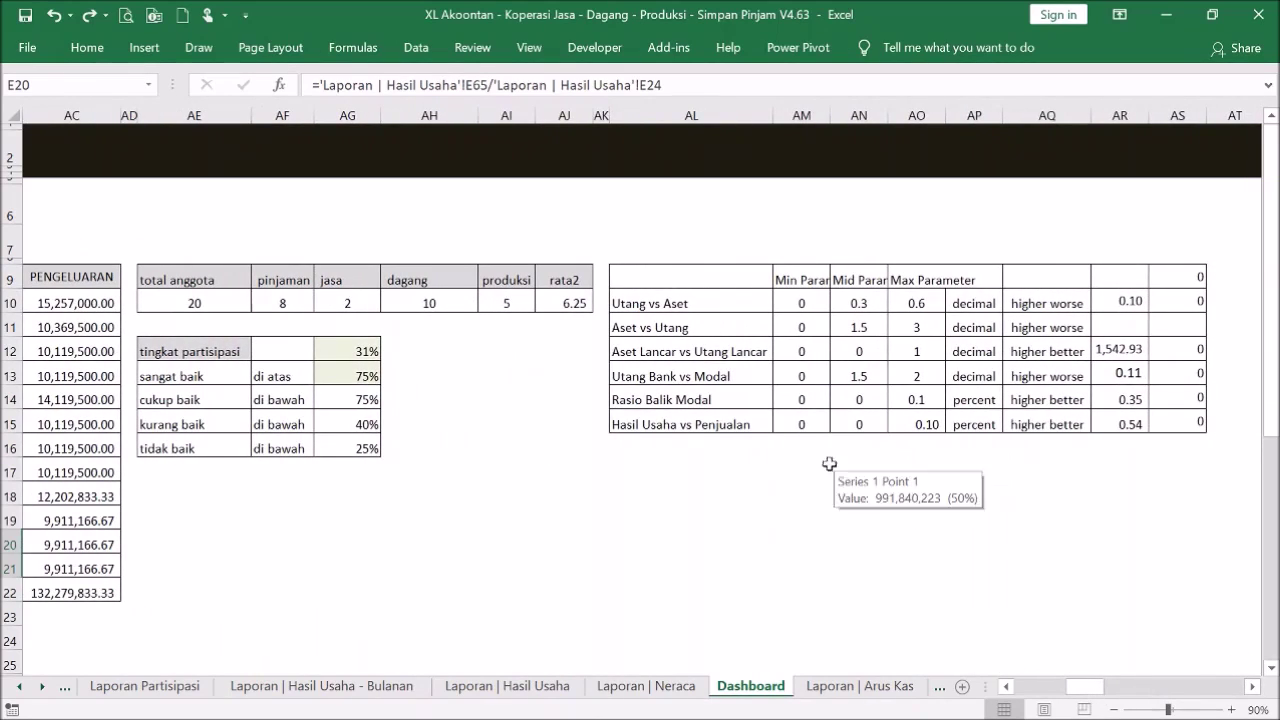
pyautogui.click(817, 283)
pyautogui.moveTo(822, 283); pyautogui.dragTo(1190, 430)
pyautogui.click(1046, 468)
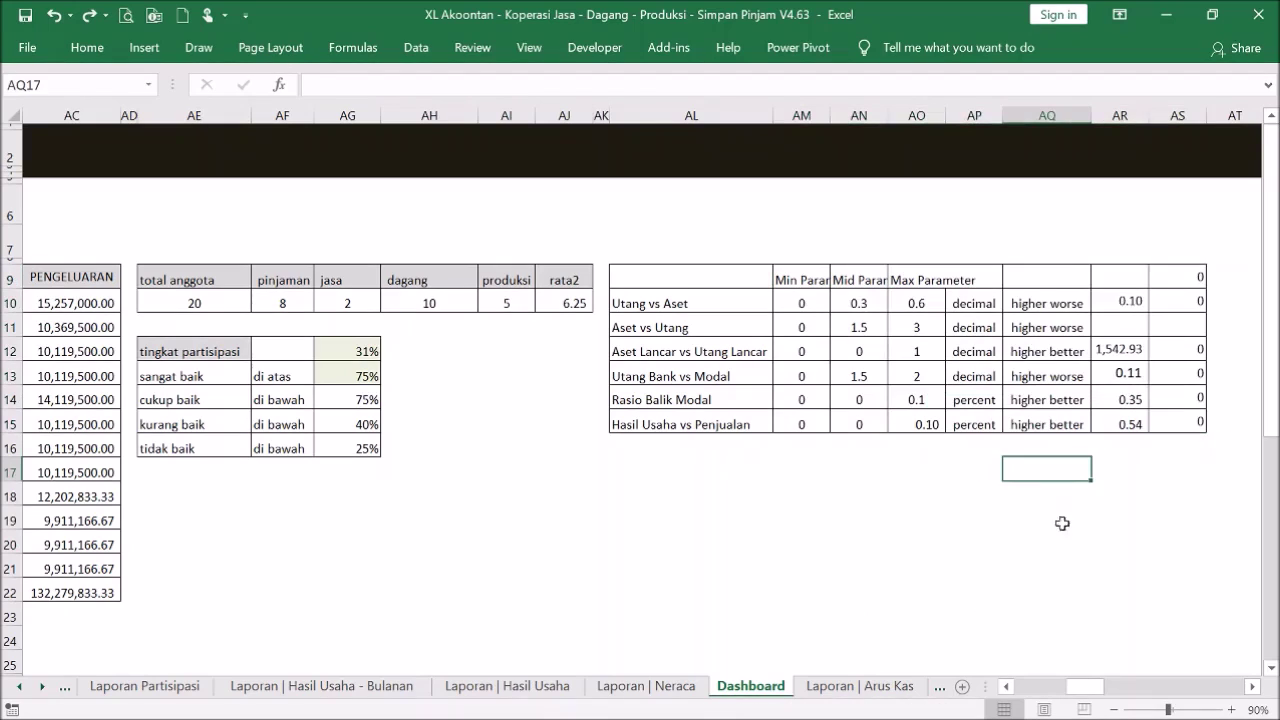
pyautogui.moveTo(1095, 697); pyautogui.dragTo(1110, 700)
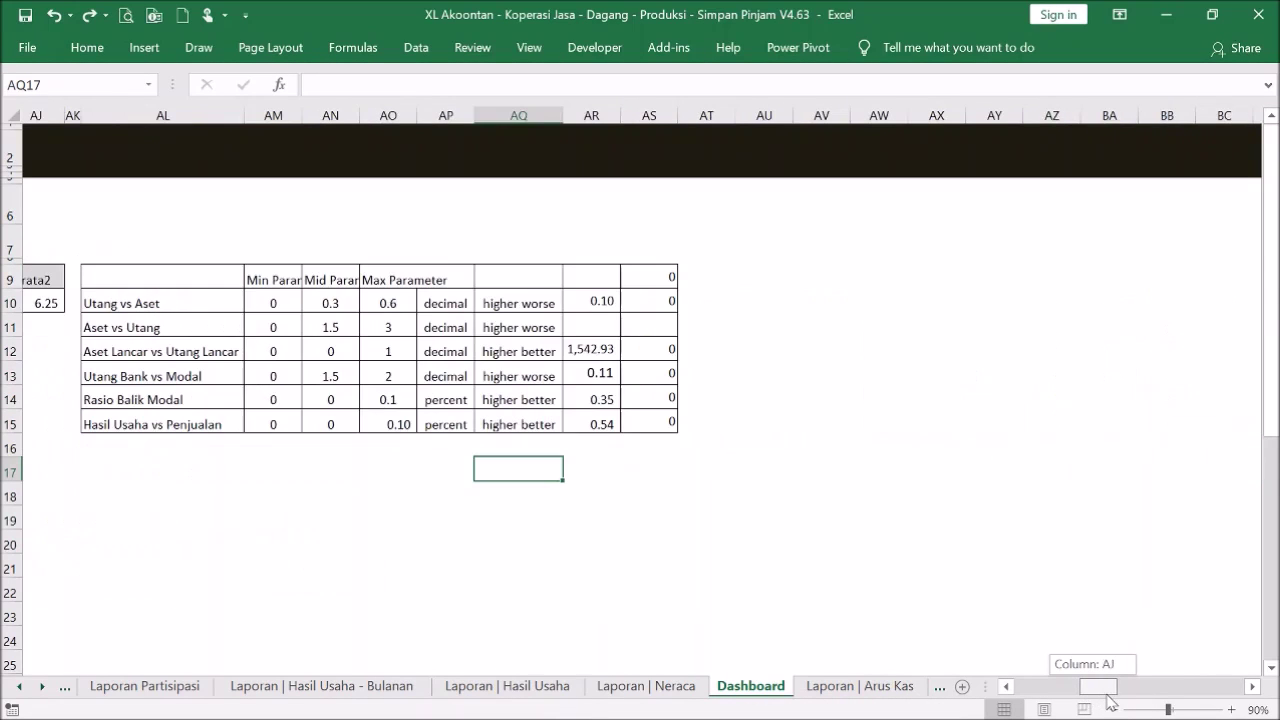
pyautogui.moveTo(1108, 700); pyautogui.dragTo(1092, 698)
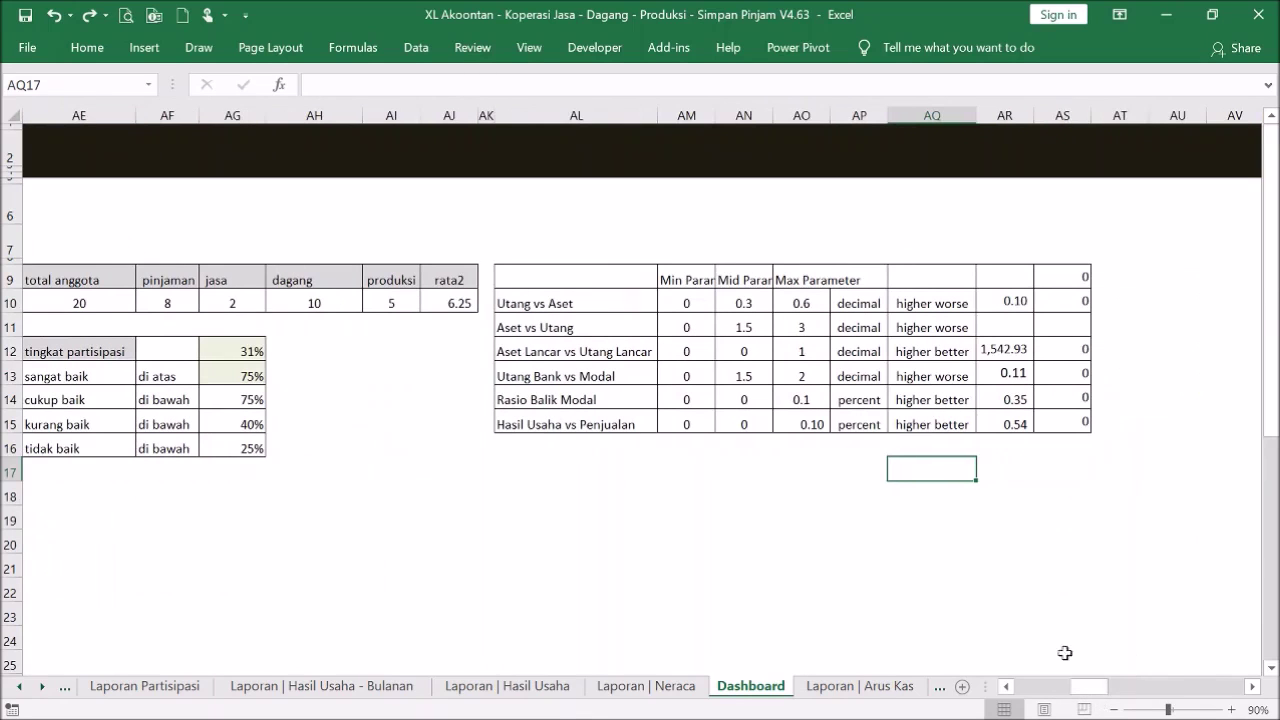
pyautogui.moveTo(597, 302); pyautogui.dragTo(618, 422)
pyautogui.click(750, 540)
# - Examine the sangat baik, cukup baik, kurang baik and tidak baik participation thresholds in the helper table
pyautogui.moveTo(1100, 689)
pyautogui.mouseDown()
pyautogui.moveTo(1048, 693)
pyautogui.moveTo(1086, 707)
pyautogui.mouseUp()
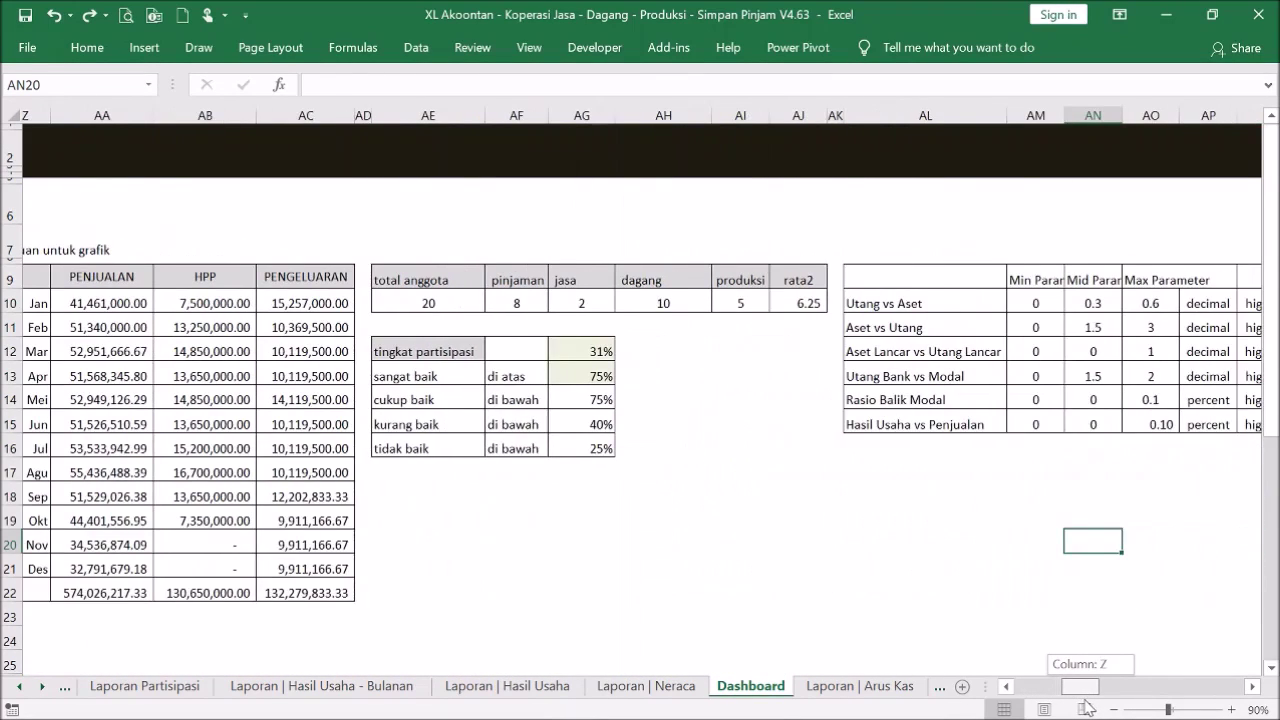
pyautogui.click(577, 448)
pyautogui.click(600, 377)
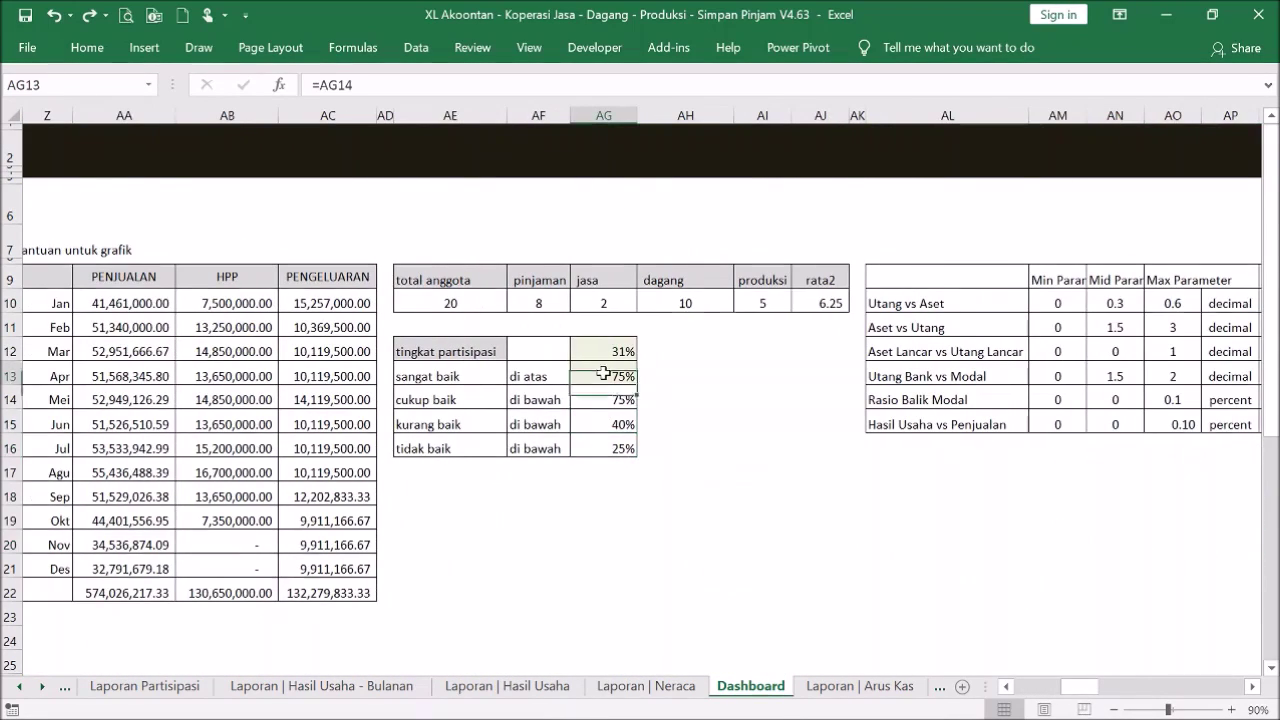
pyautogui.moveTo(600, 350); pyautogui.dragTo(612, 402)
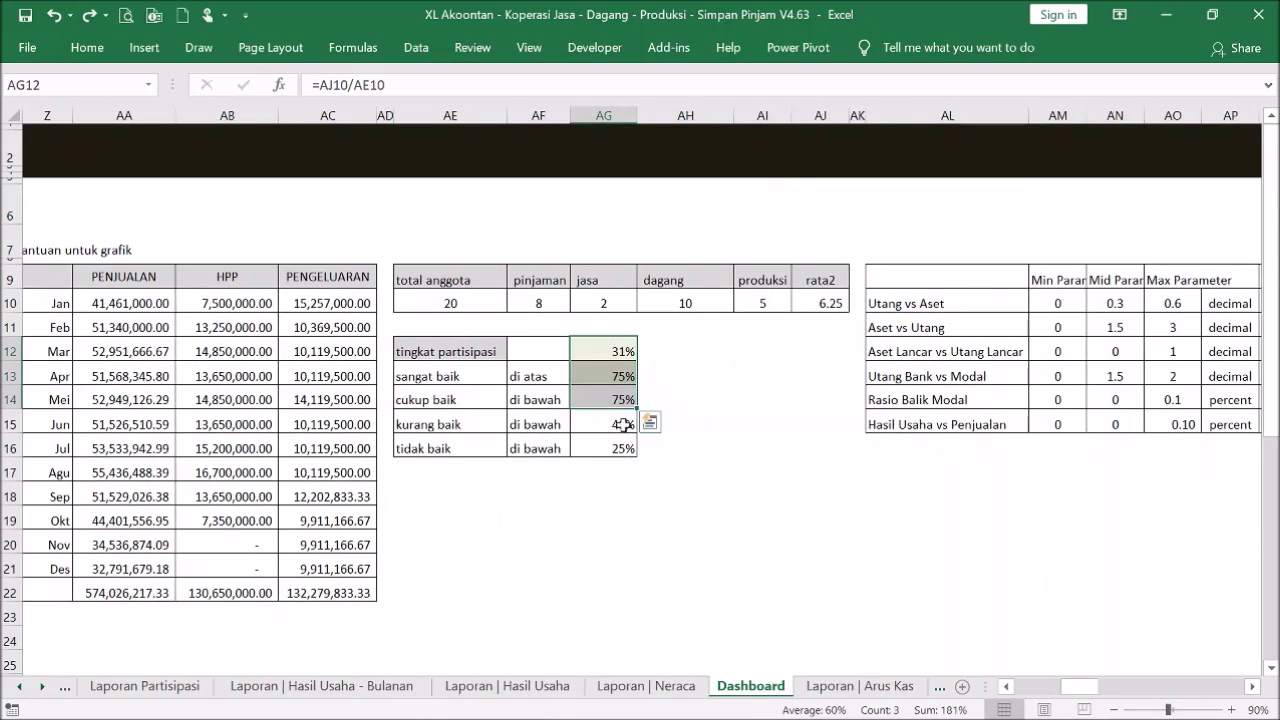
pyautogui.click(430, 446)
pyautogui.click(620, 451)
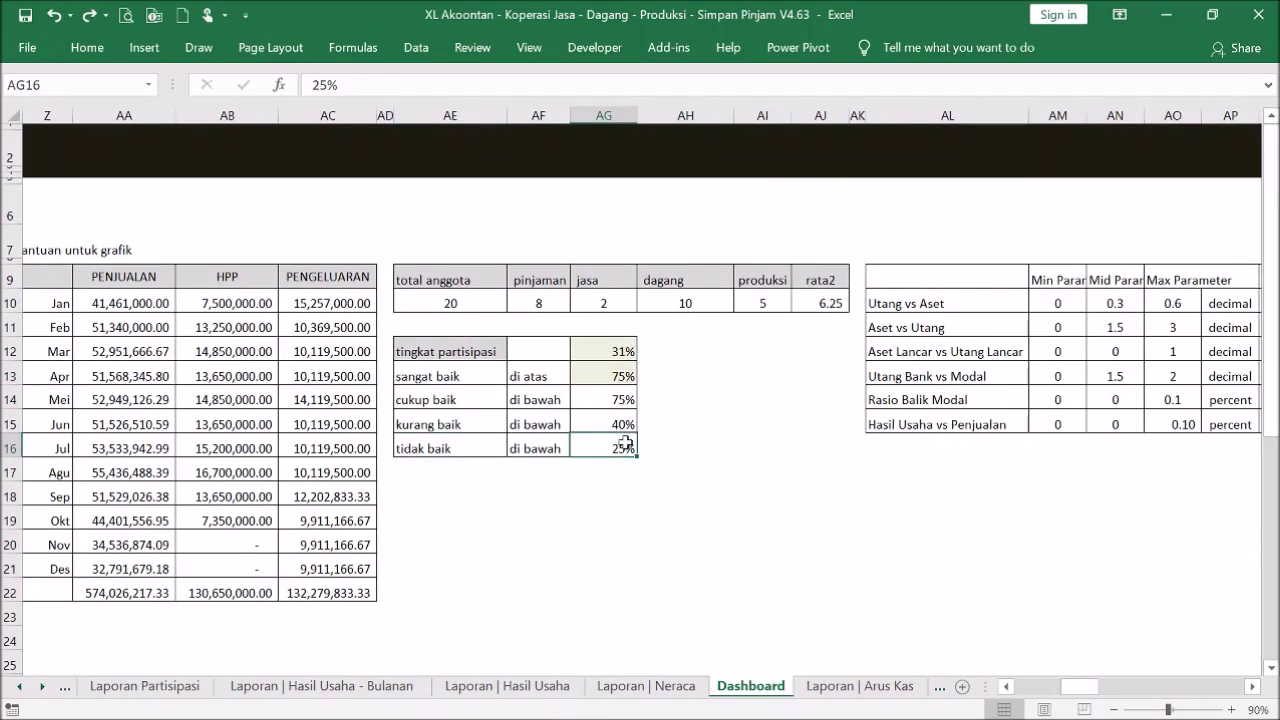
pyautogui.click(480, 418)
pyautogui.click(614, 428)
pyautogui.click(622, 402)
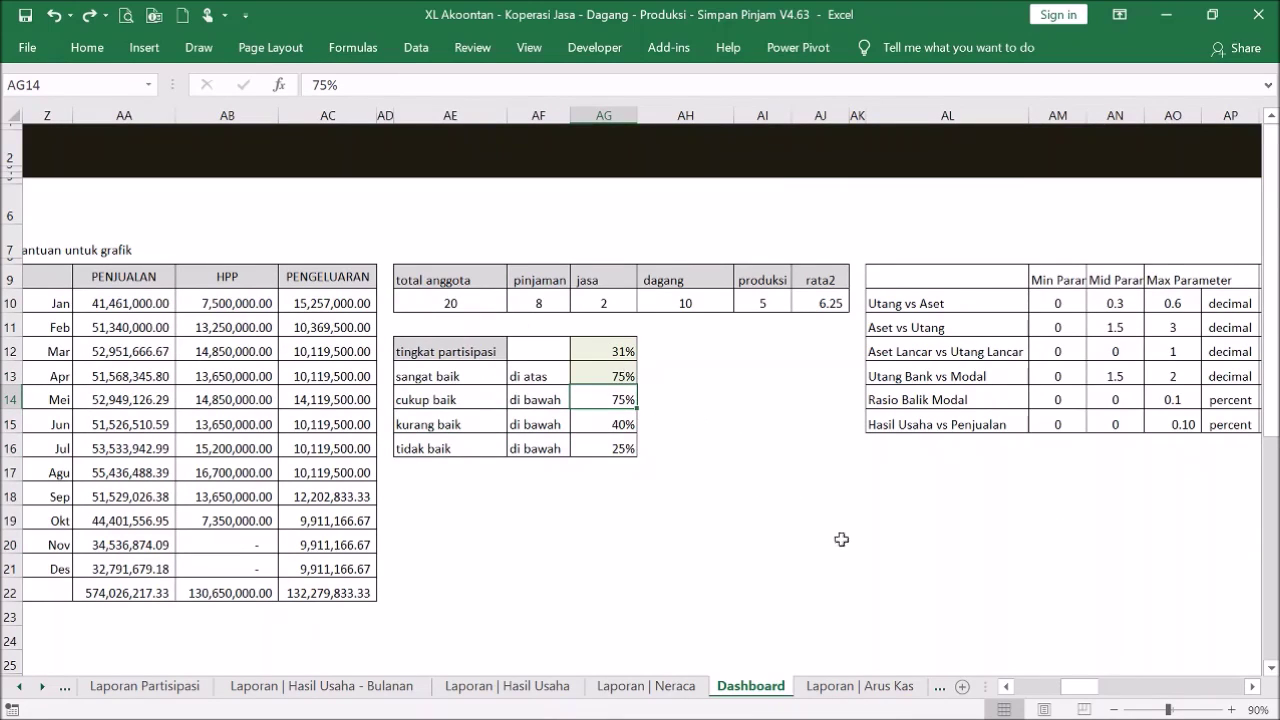
# - Inspect the tingkat partisipasi formula in the helper table and compare it with the dashboard's Tingkat Partisipasi Anggota rating
pyautogui.click(613, 352)
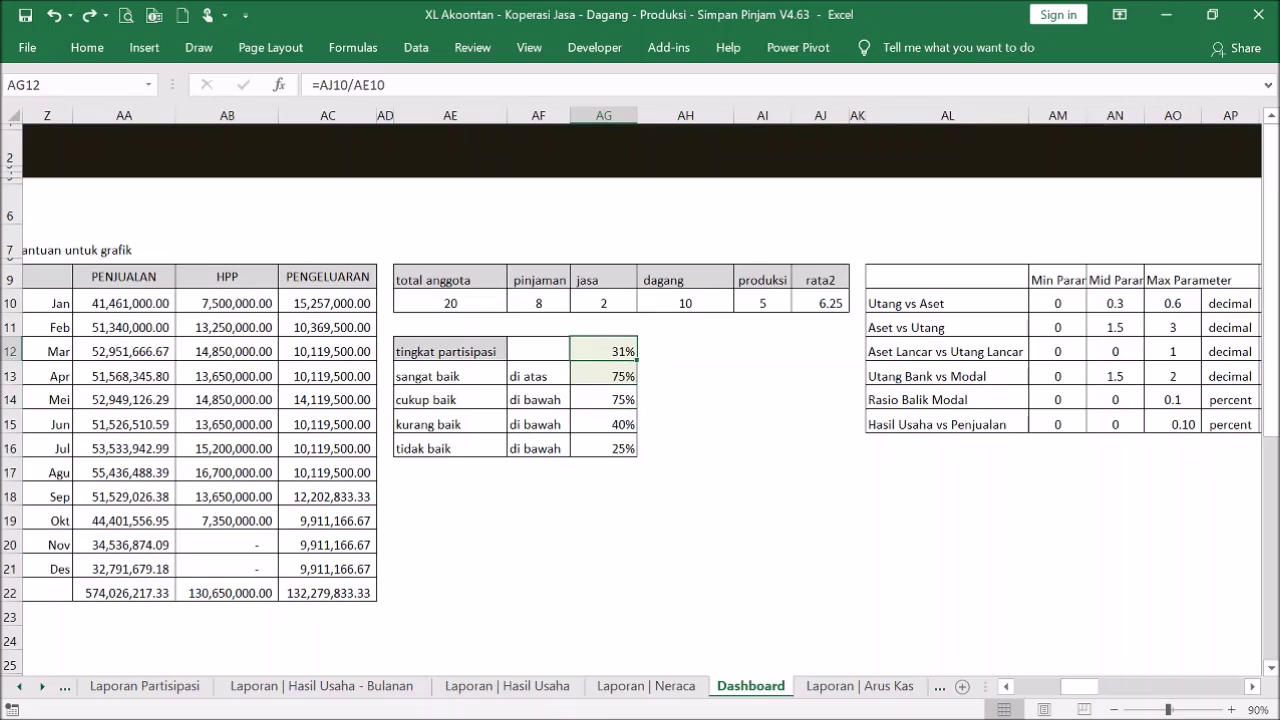
pyautogui.moveTo(786, 492)
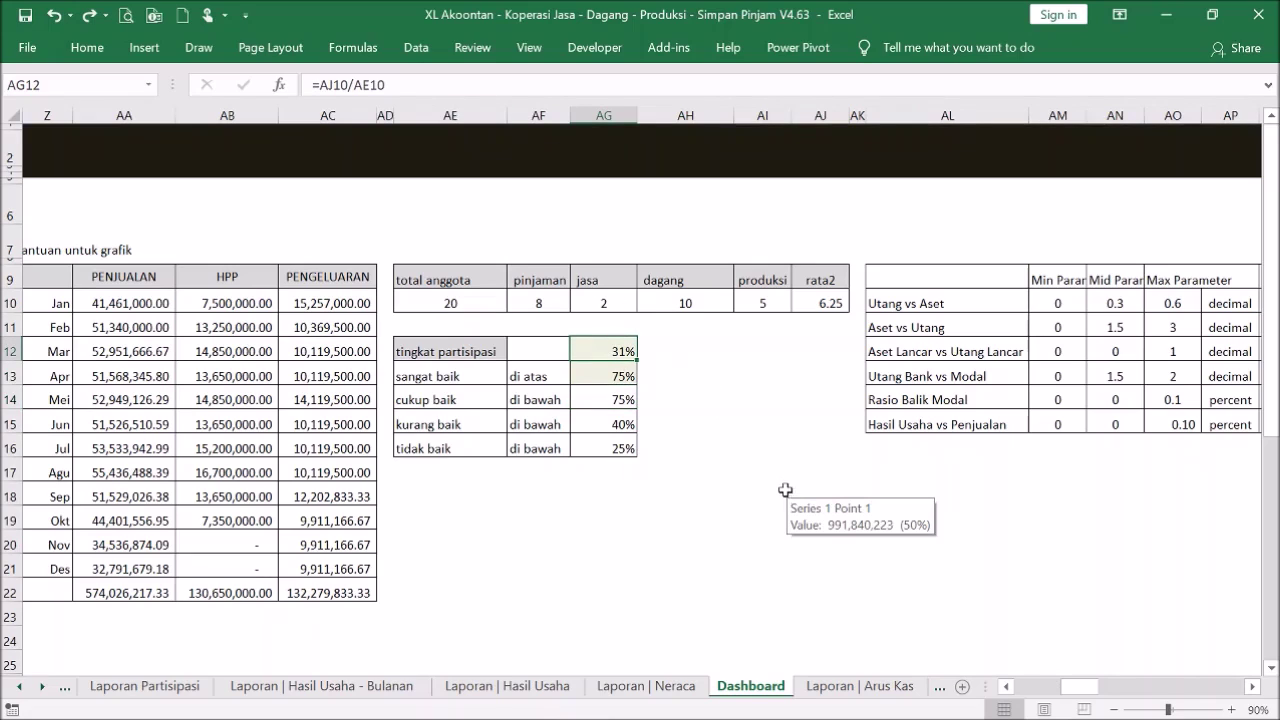
pyautogui.click(497, 427)
pyautogui.moveTo(1082, 684); pyautogui.dragTo(1032, 686)
pyautogui.click(188, 450)
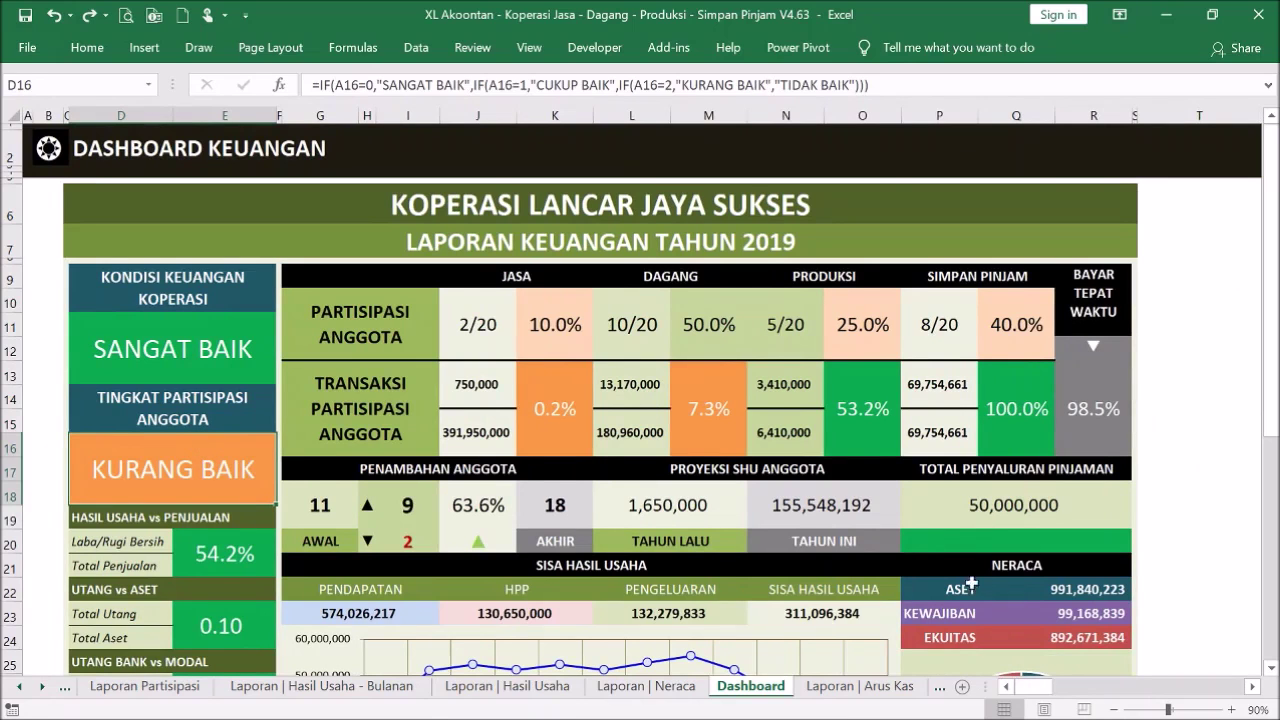
# - Set the kurang baik and tidak baik participation thresholds to 0% and check the Tingkat Partisipasi Anggota rating on the dashboard
pyautogui.moveTo(1036, 686); pyautogui.dragTo(1094, 688)
pyautogui.click(464, 401)
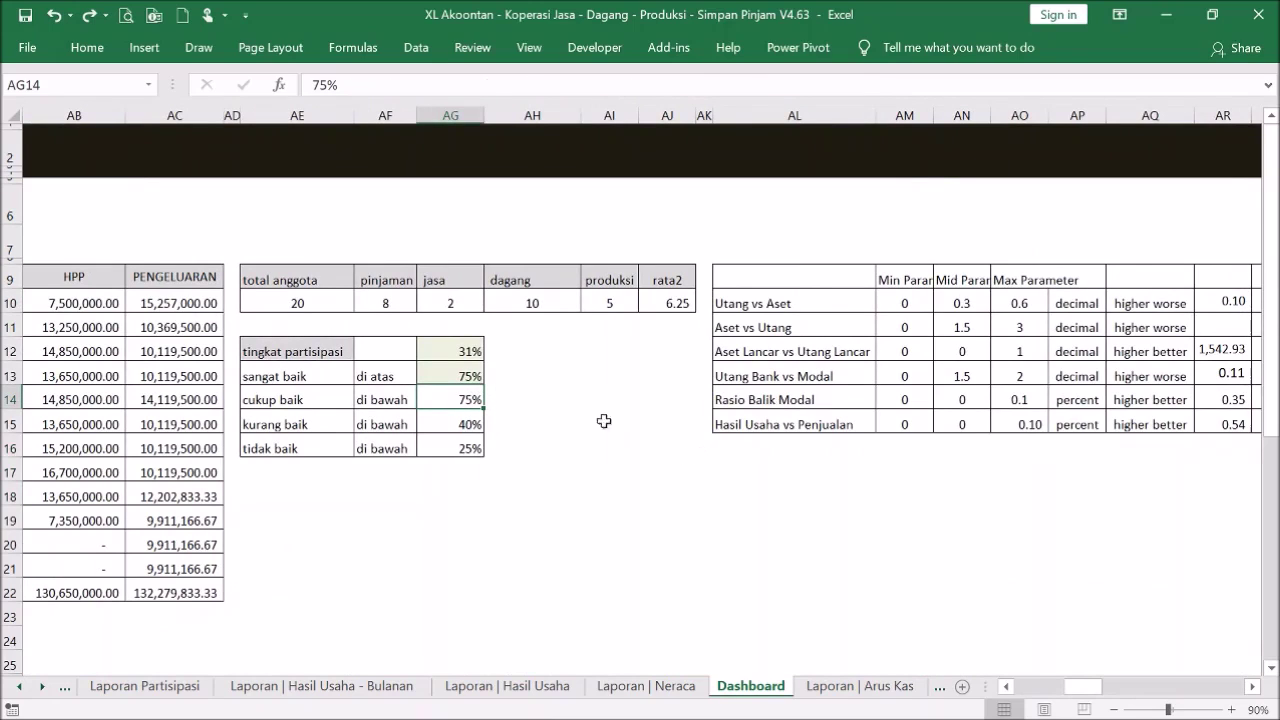
pyautogui.click(477, 424)
pyautogui.write('0')
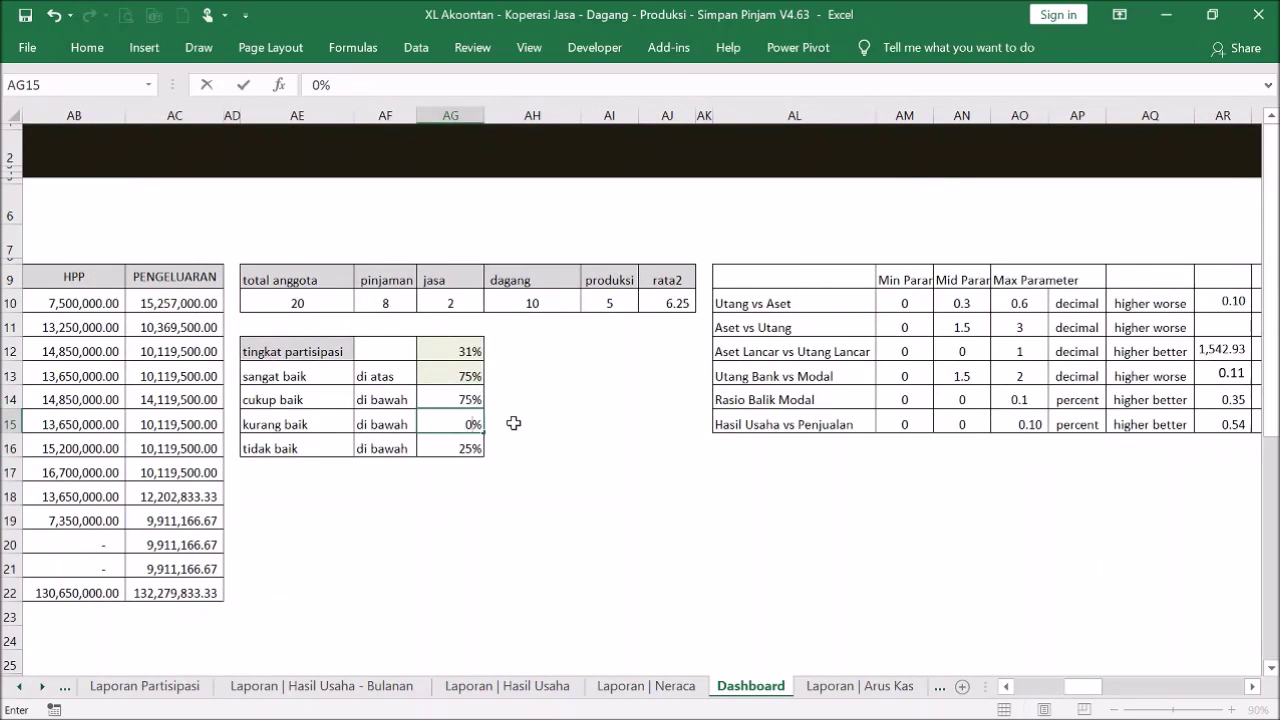
pyautogui.press('Return')
pyautogui.write('0')
pyautogui.press('Return')
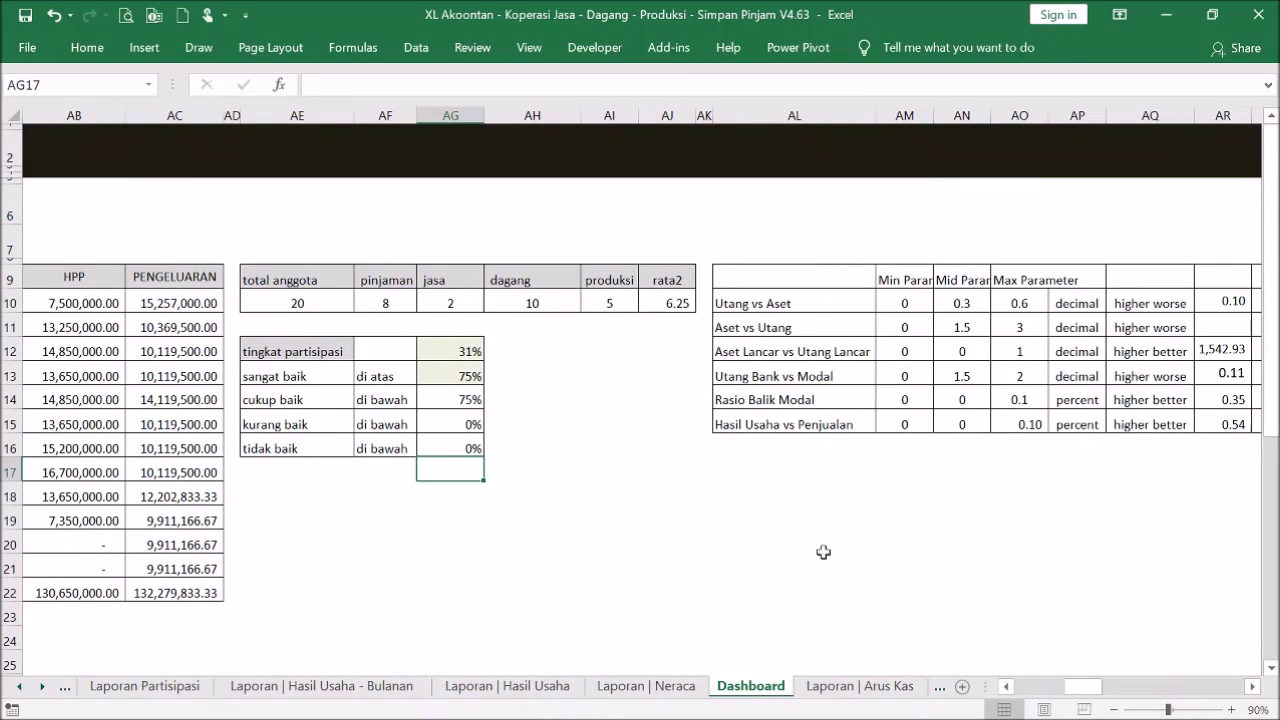
pyautogui.moveTo(1100, 687); pyautogui.dragTo(1050, 687)
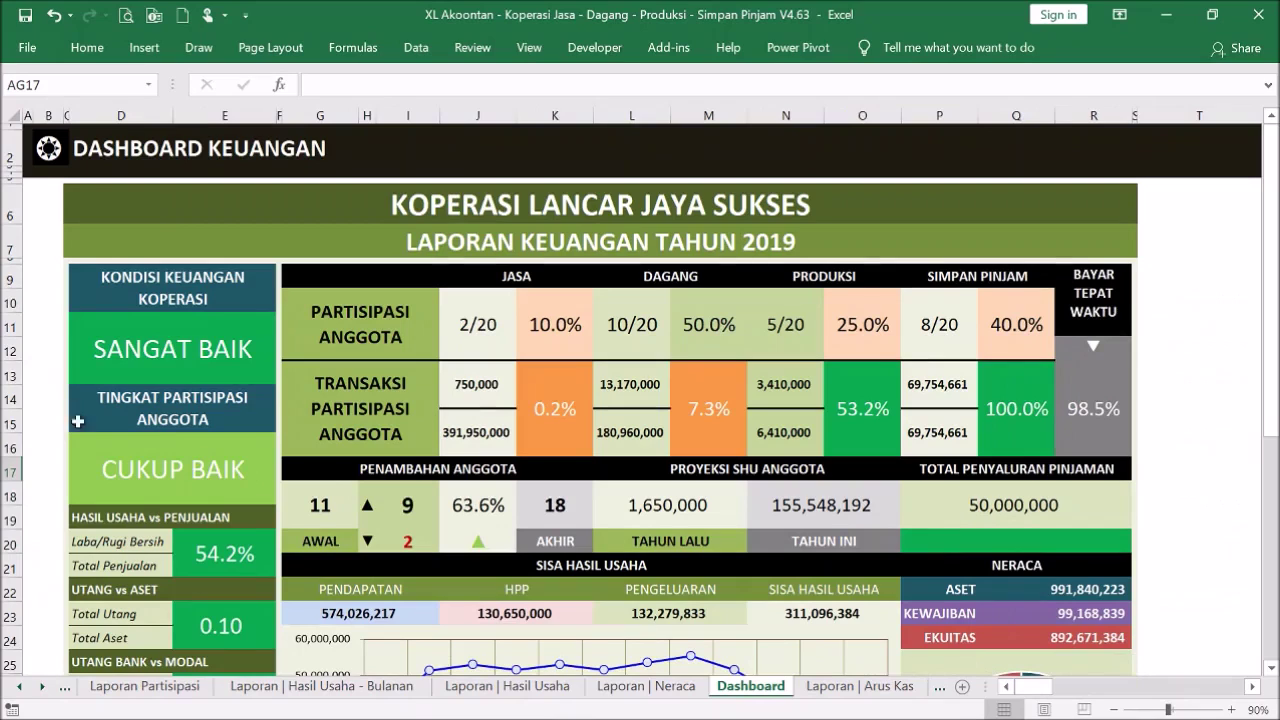
pyautogui.scroll(-5, 230, 444)
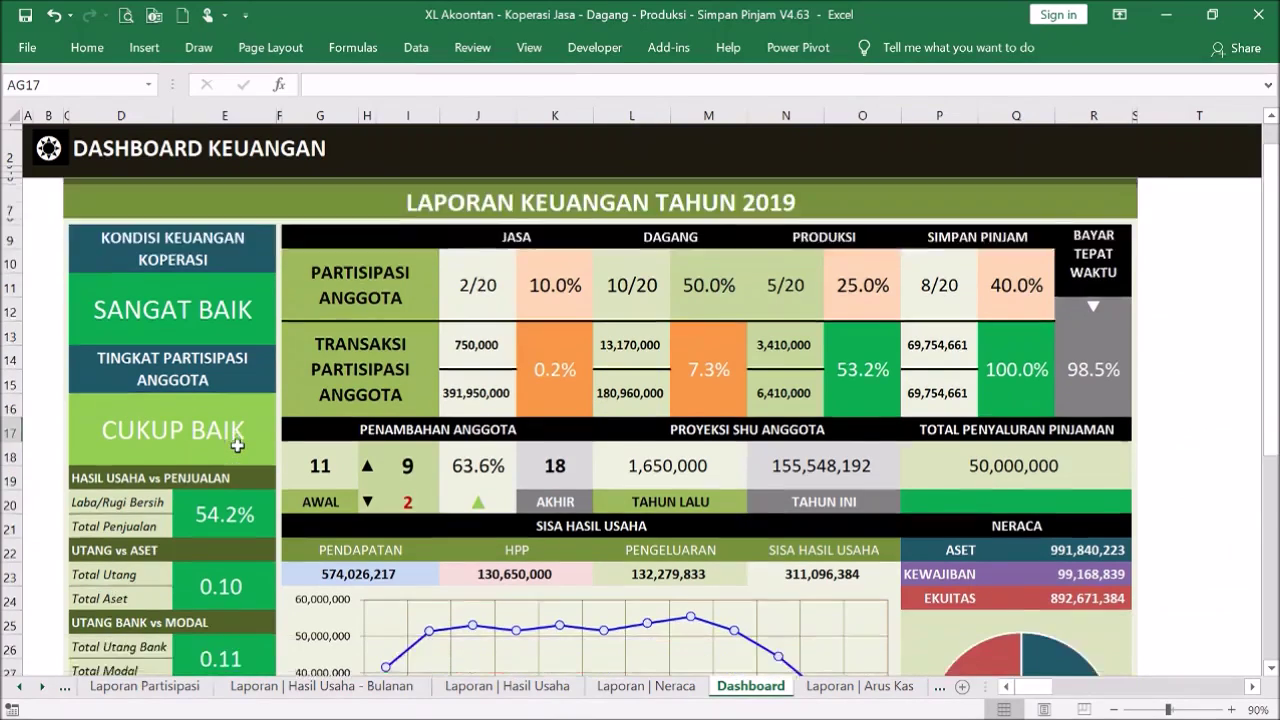
pyautogui.scroll(5, 238, 444)
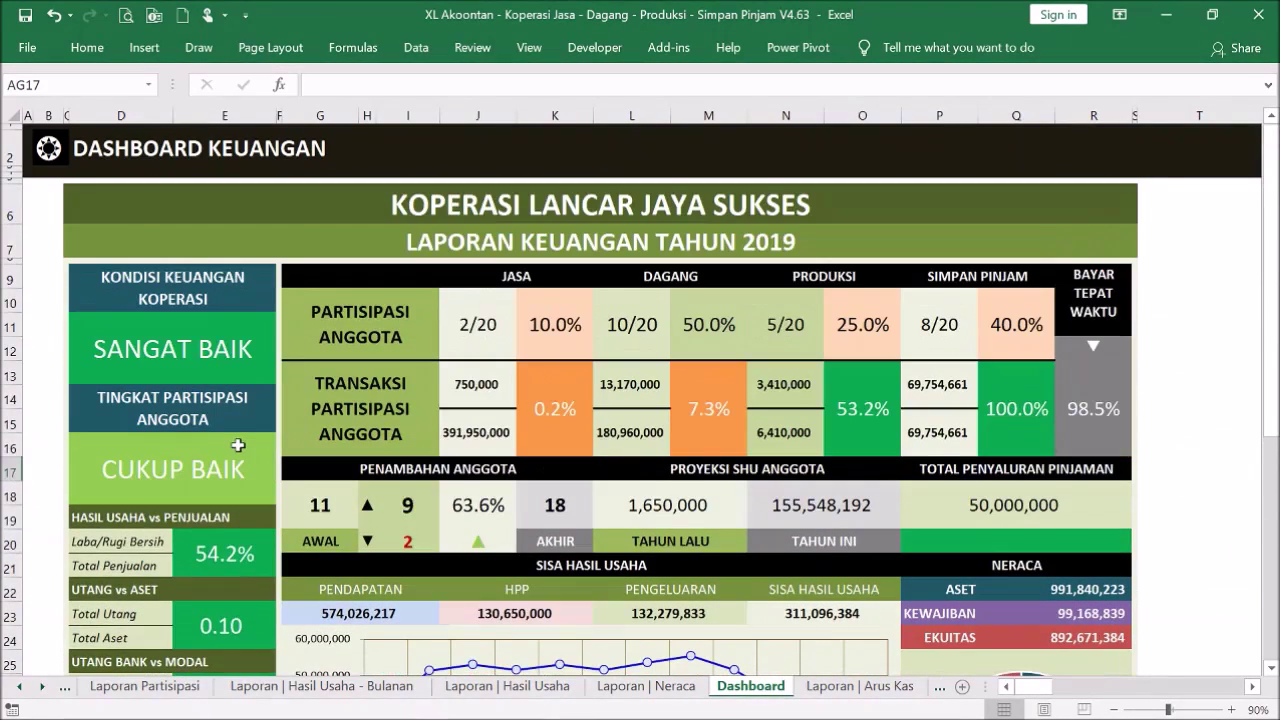
# - Inspect the Hasil Usaha vs Penjualan, Utang vs Aset and Utang Bank vs Modal ratios and their components
pyautogui.scroll(-3, 239, 434)
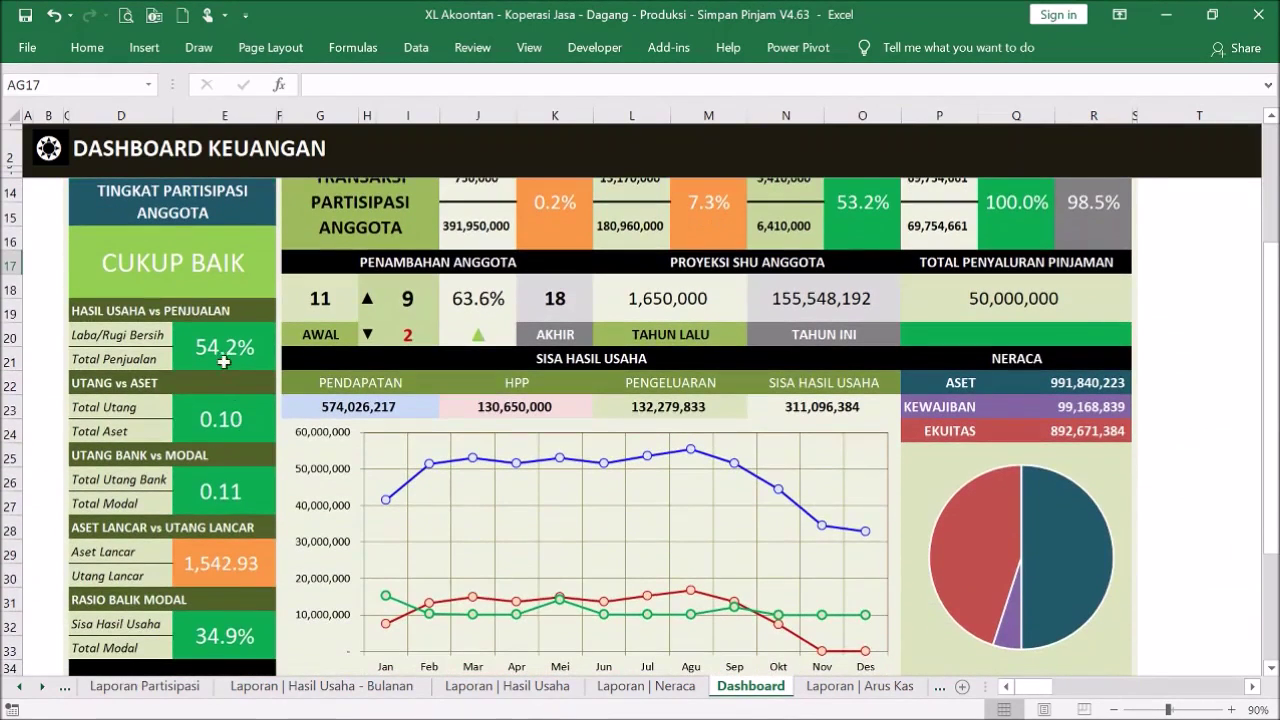
pyautogui.click(218, 347)
pyautogui.click(250, 420)
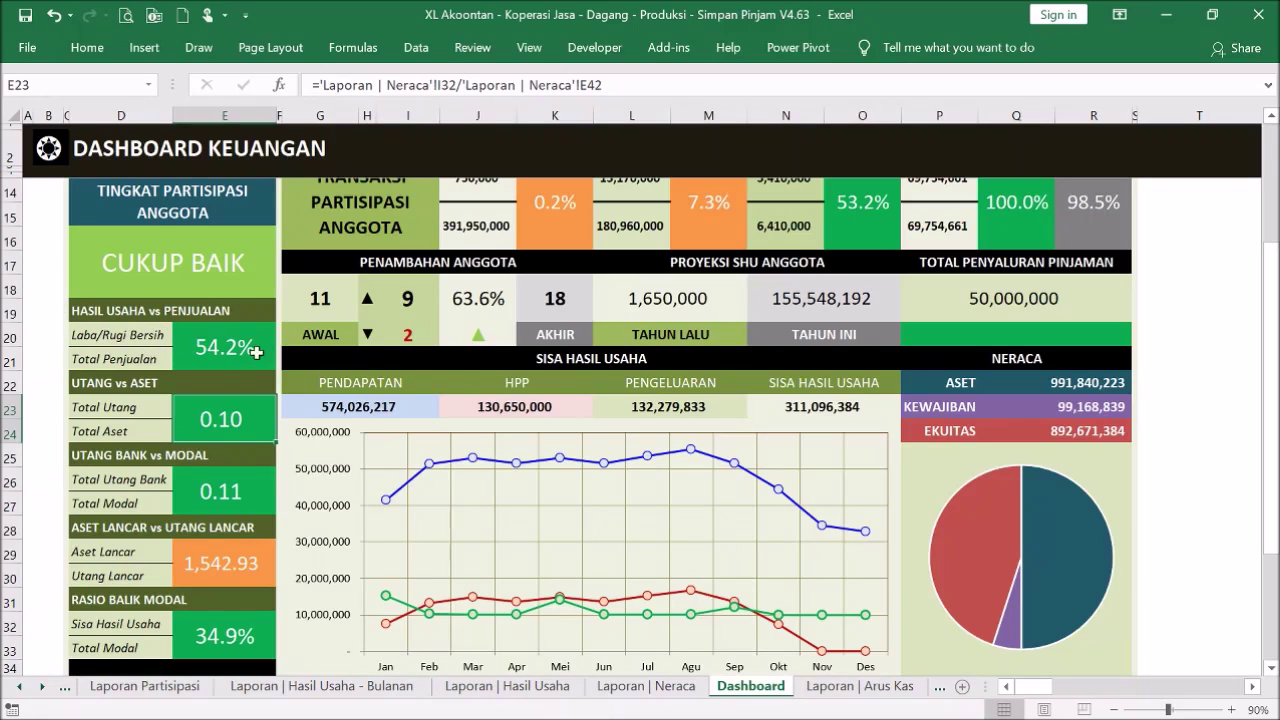
pyautogui.click(136, 408)
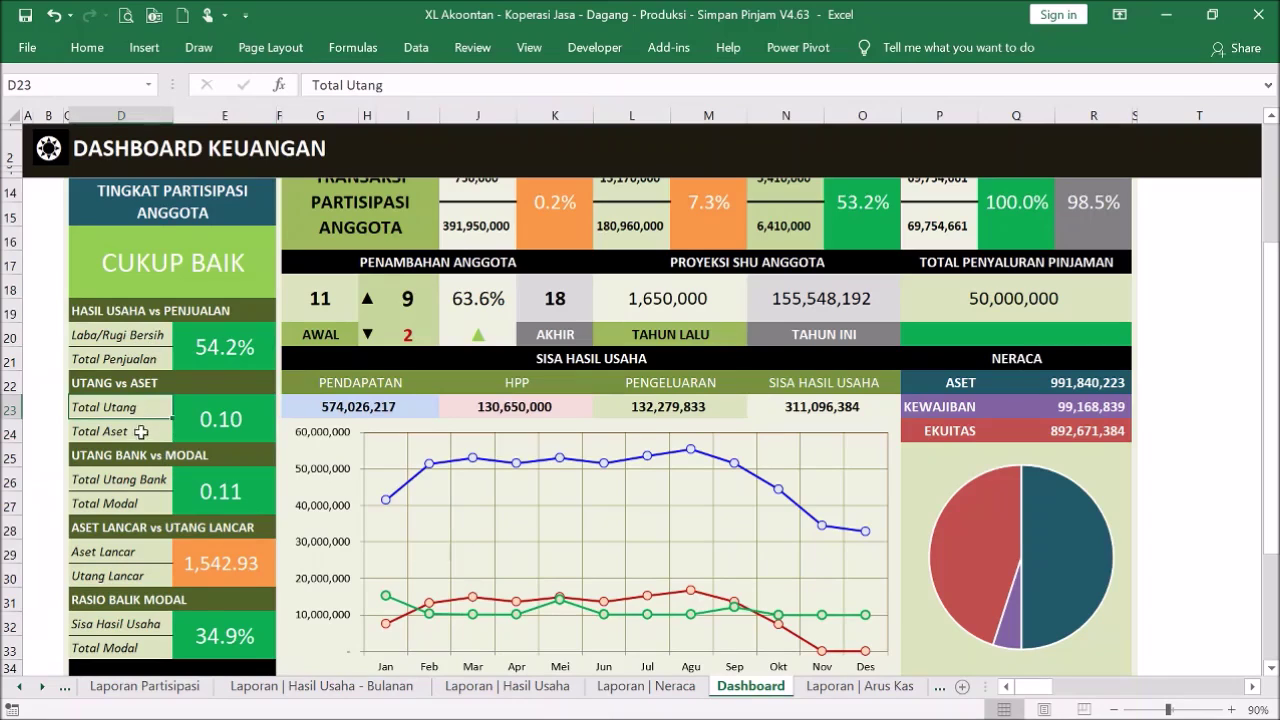
pyautogui.click(140, 432)
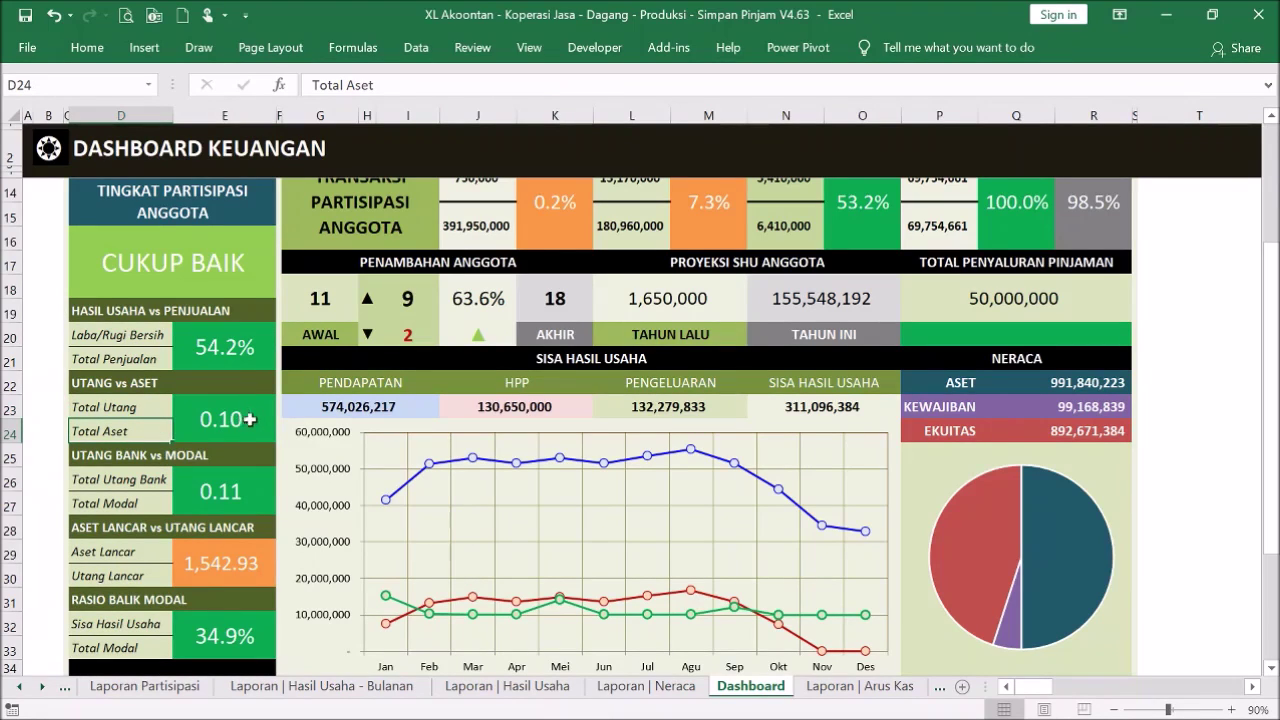
pyautogui.click(150, 477)
pyautogui.click(147, 507)
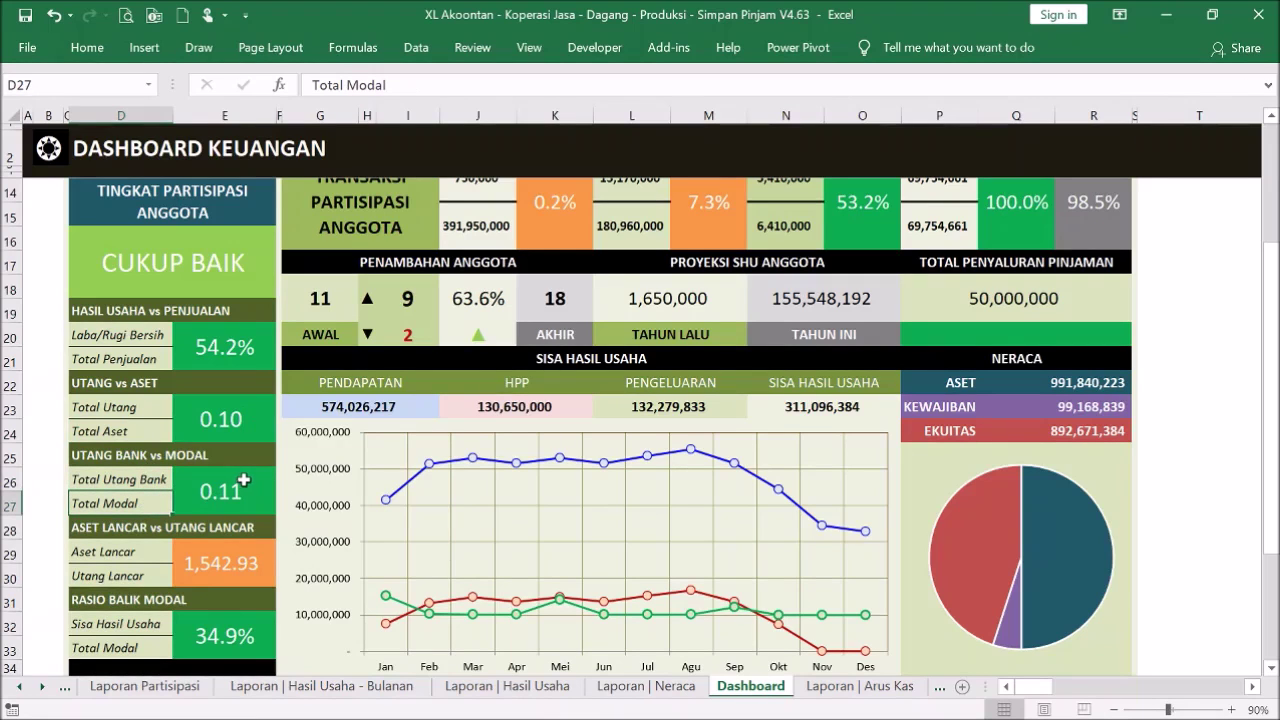
# - Inspect the components of the Aset Lancar vs Utang Lancar and Rasio Balik Modal ratios
pyautogui.scroll(-1, 140, 478)
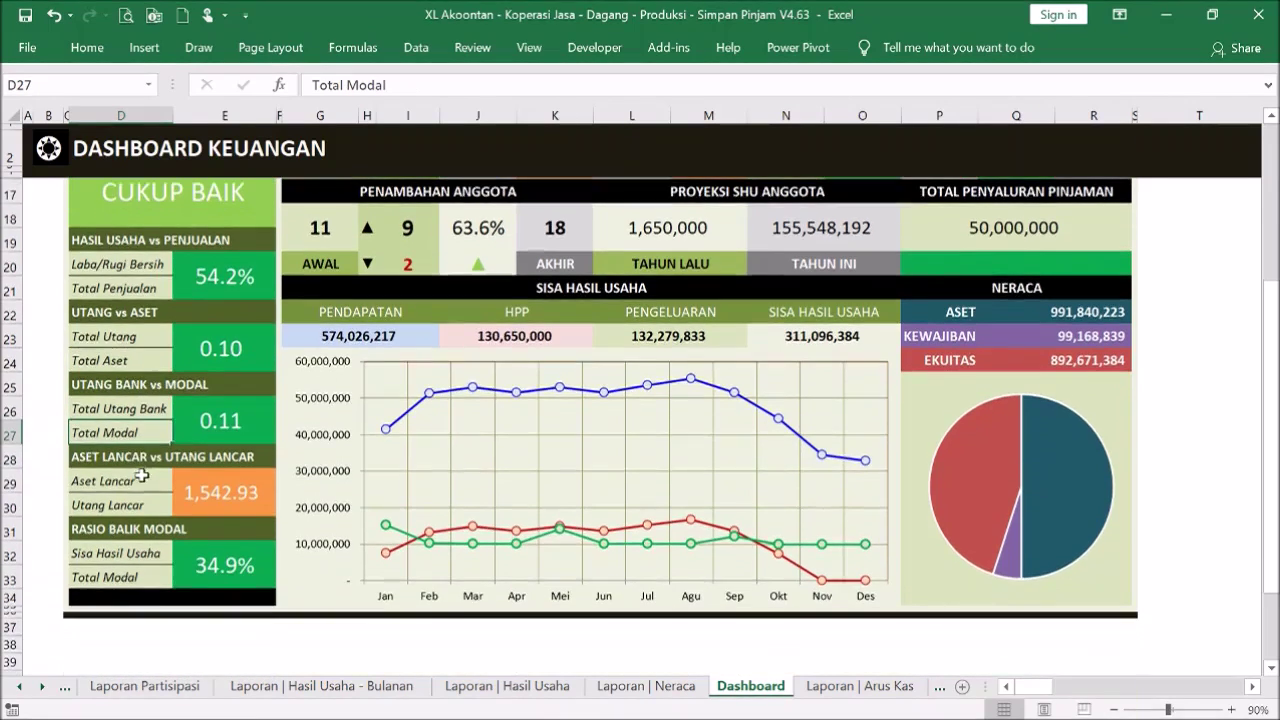
pyautogui.click(130, 477)
pyautogui.click(140, 503)
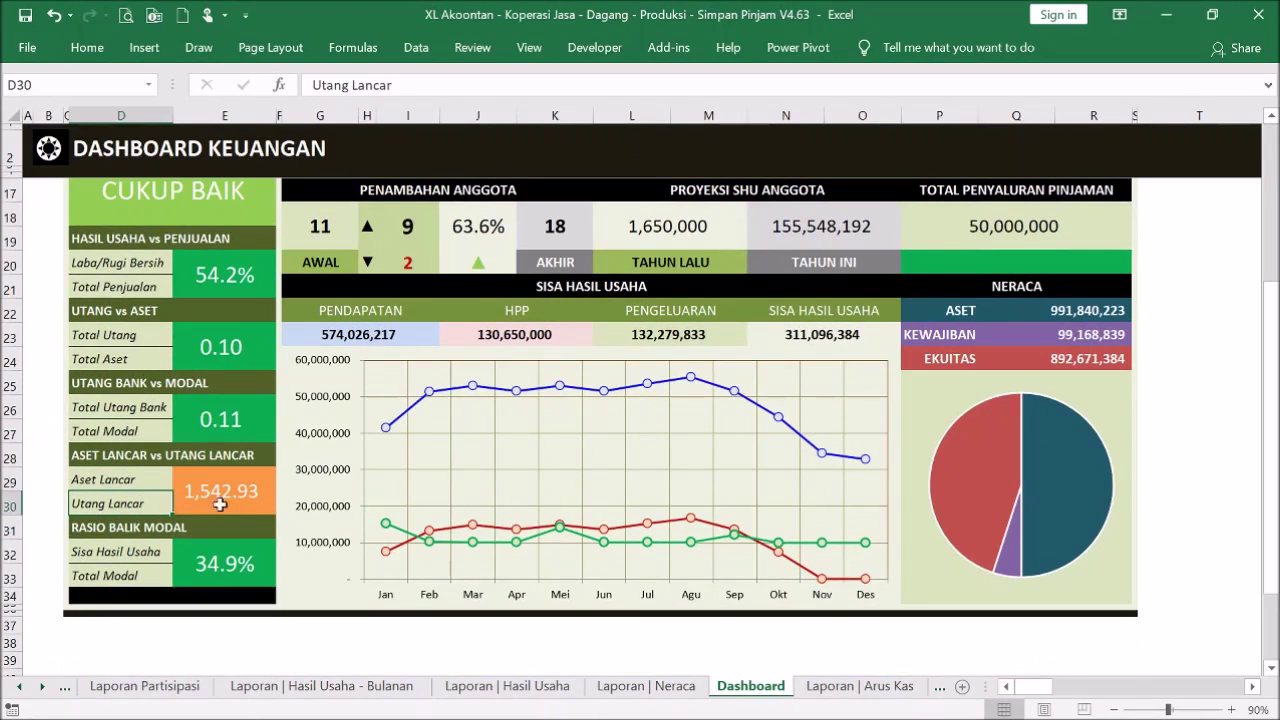
pyautogui.click(145, 479)
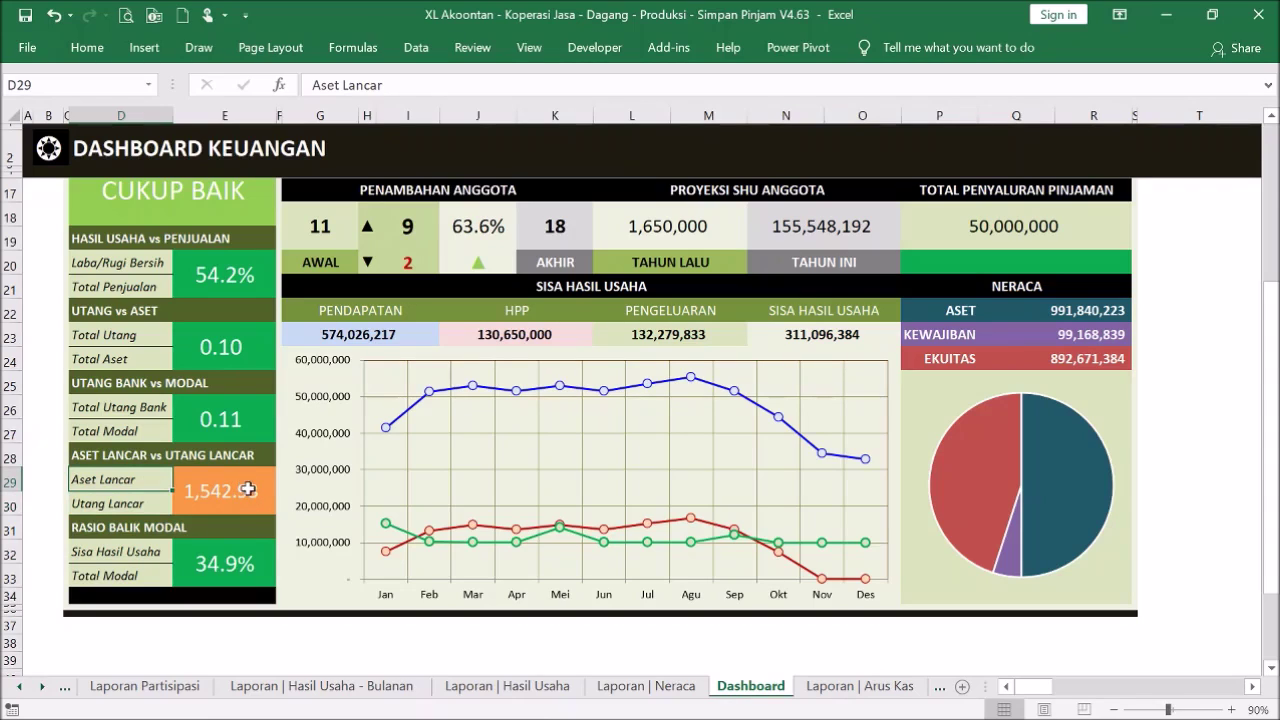
pyautogui.click(145, 550)
pyautogui.click(140, 573)
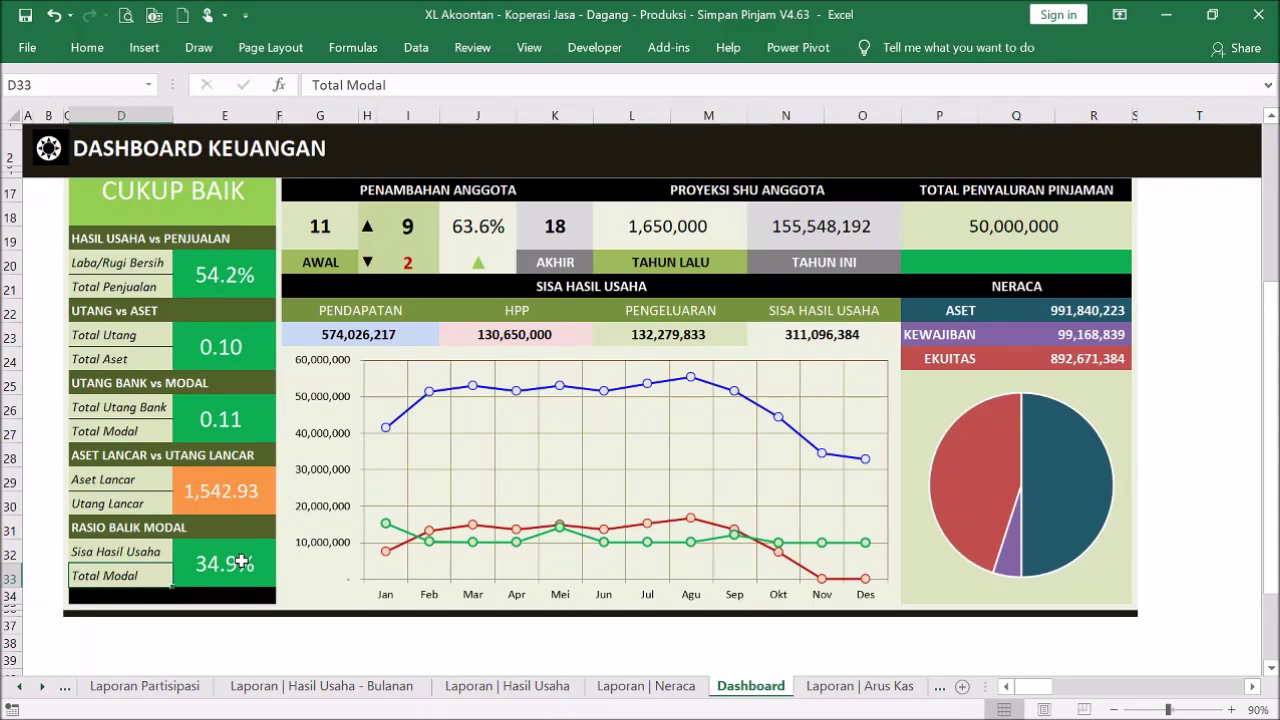
# - Return from the dashboard to the workbook's main menu
pyautogui.scroll(5, 242, 562)
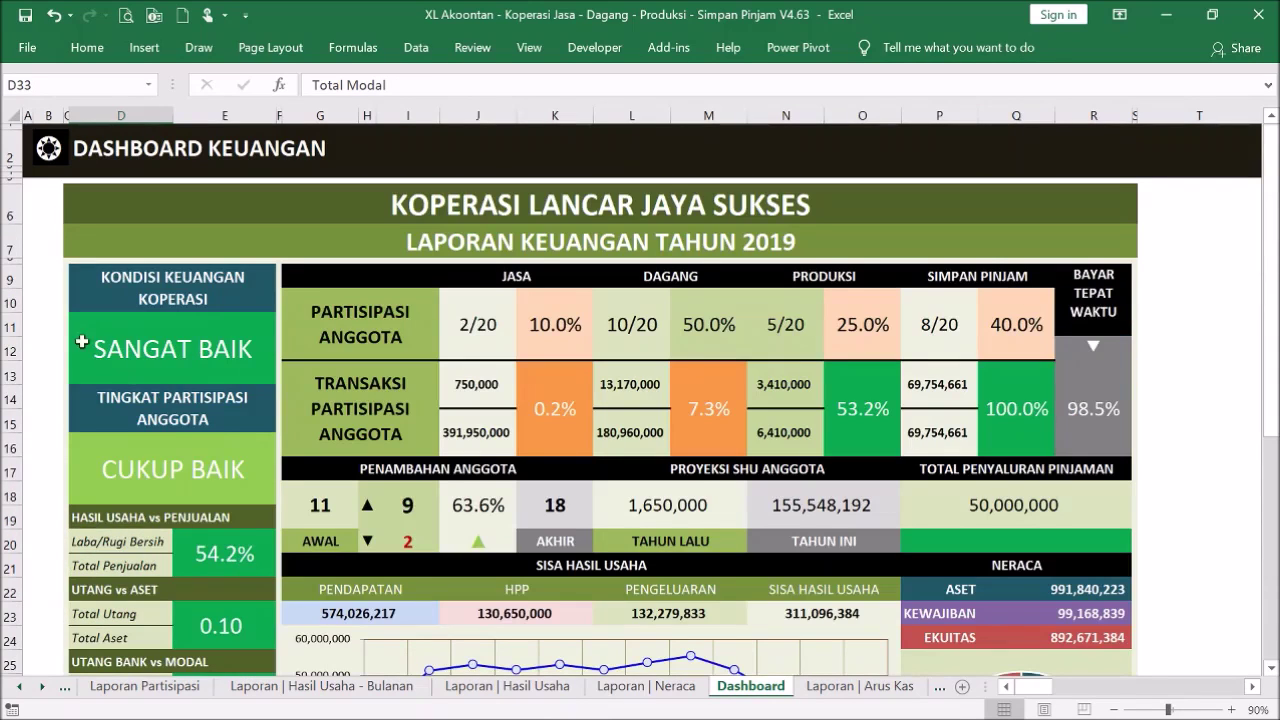
pyautogui.click(50, 154)
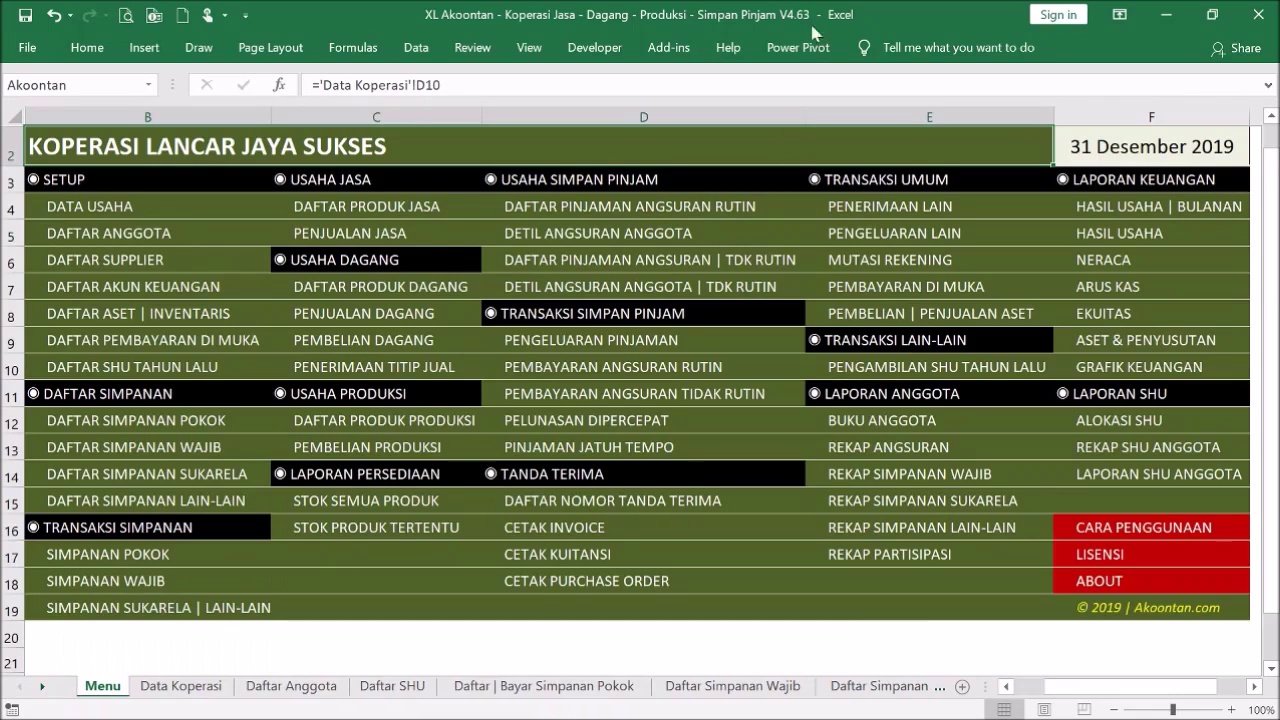